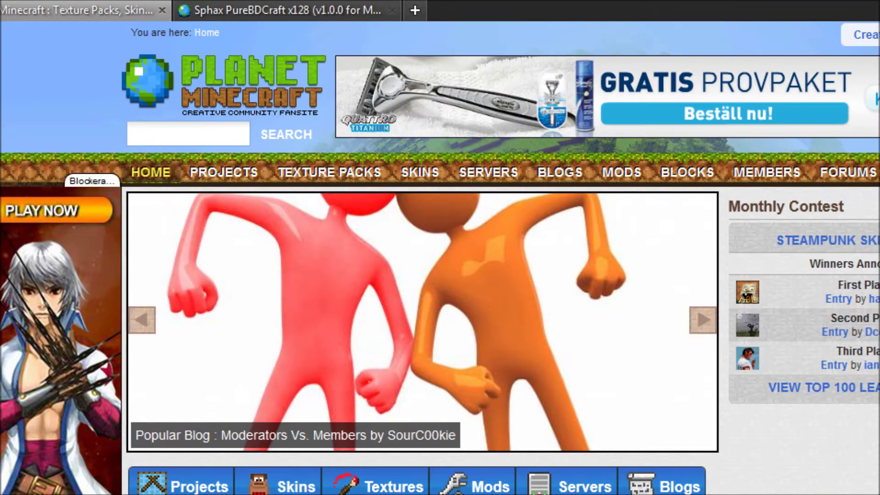
Launch MinecraftSP.exe from the Shortcuts folder and join TOHRU Server from the Multiplayer list
{"action": "mouse_move", "coordinate": [238, 445]}
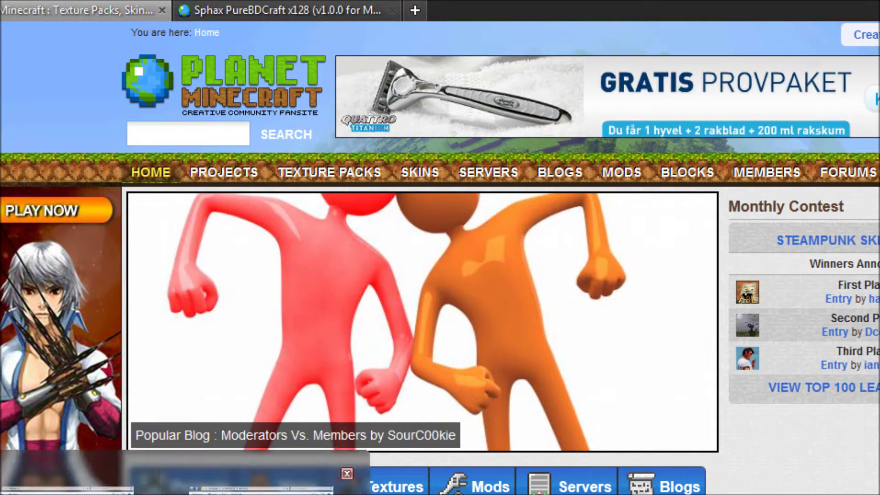
{"action": "left_click", "coordinate": [238, 477]}
{"action": "double_click", "coordinate": [241, 182]}
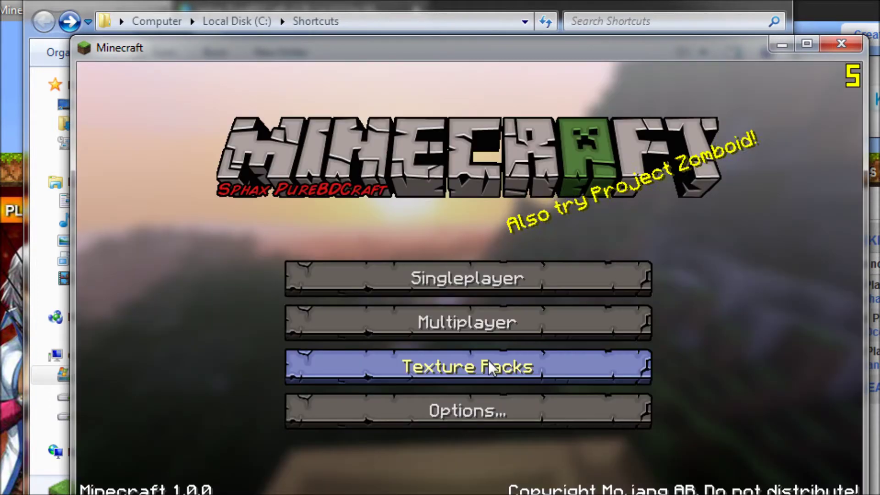
{"action": "left_click", "coordinate": [477, 326]}
{"action": "left_click", "coordinate": [396, 184]}
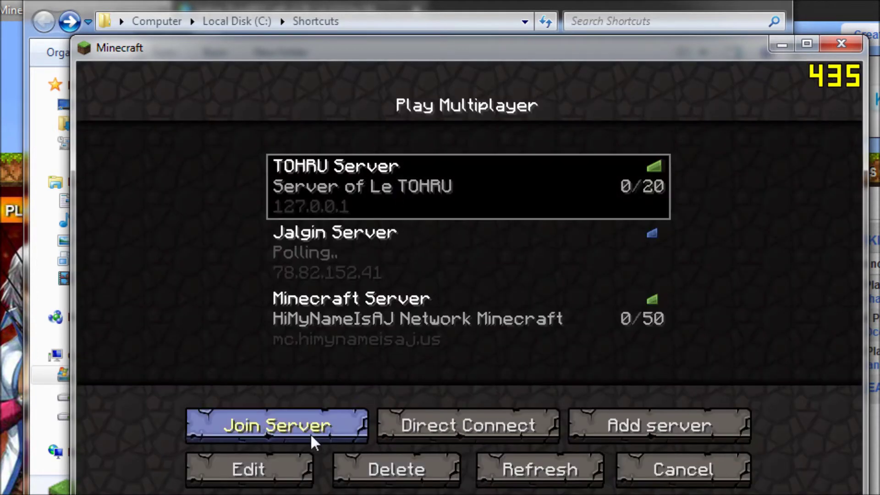
{"action": "left_click", "coordinate": [311, 440]}
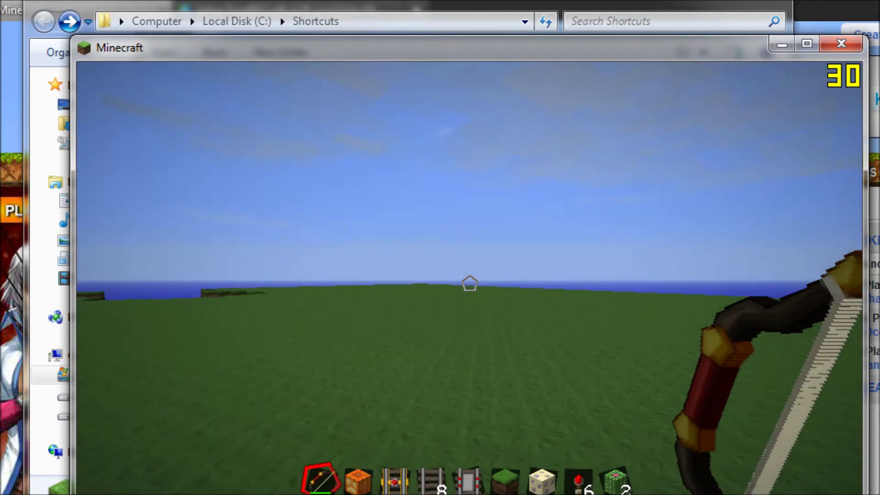
Scroll through the creative item inventory, then return to the world
{"action": "key", "text": "e"}
{"action": "scroll", "coordinate": [474, 213], "scroll_direction": "down", "scroll_amount": 15}
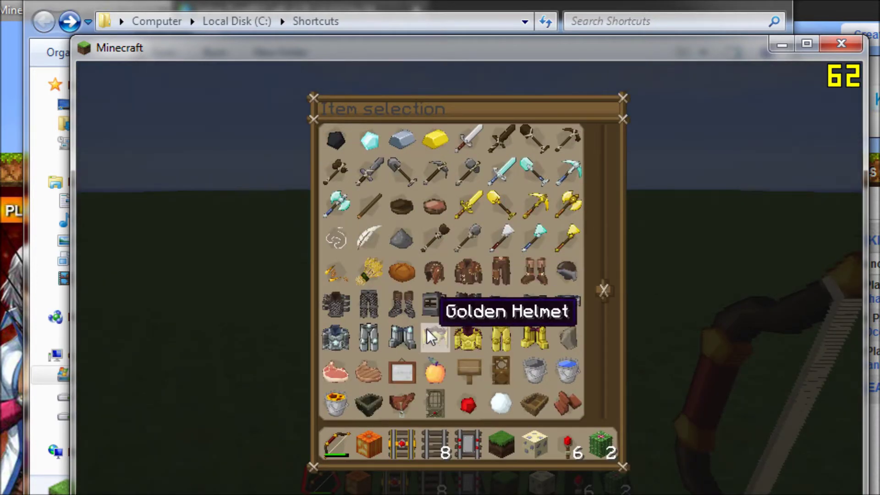
{"action": "scroll", "coordinate": [457, 346], "scroll_direction": "down", "scroll_amount": 4}
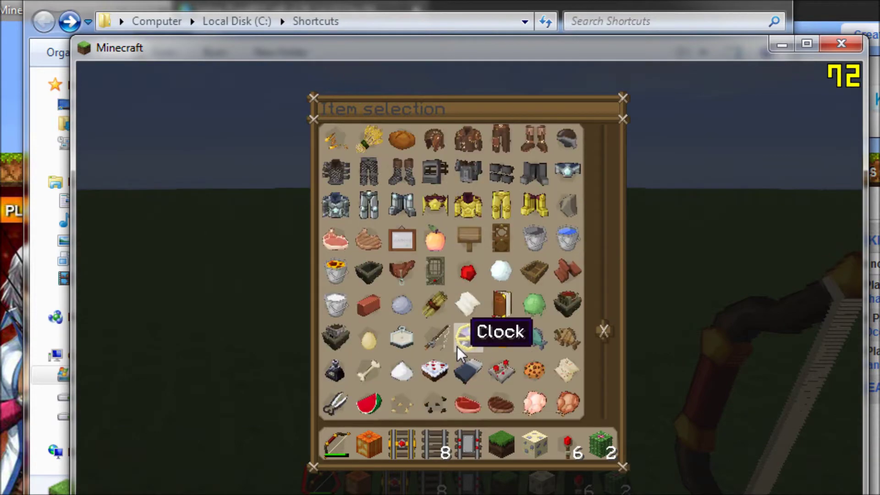
{"action": "key", "text": "e"}
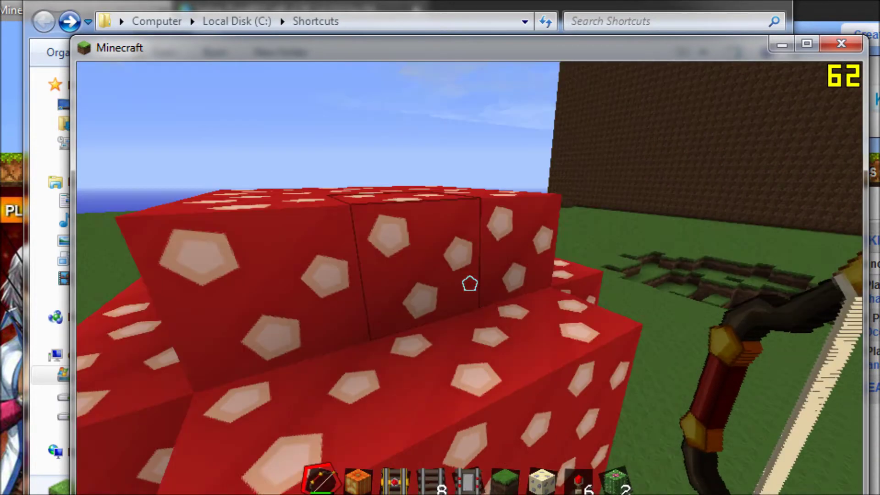
Walk through the wooden building's enchanting-table room and back out to the grassland and fences
{"action": "key", "text": "w"}
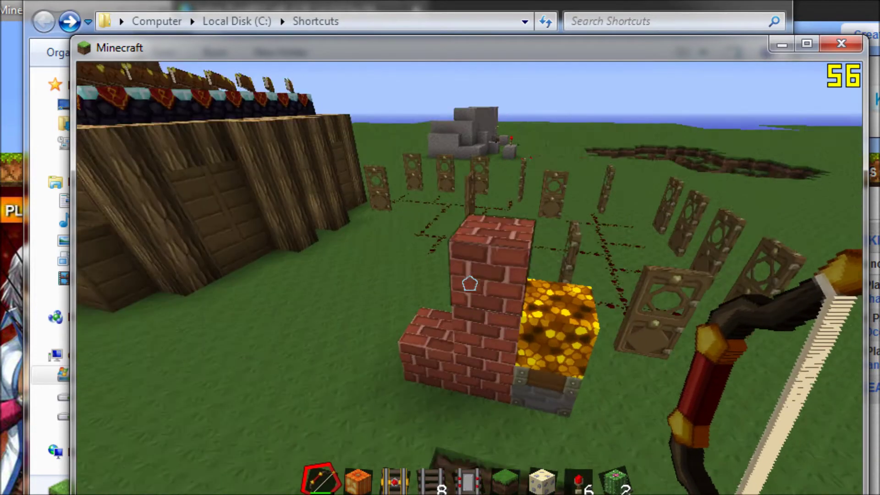
{"action": "key", "text": "w"}
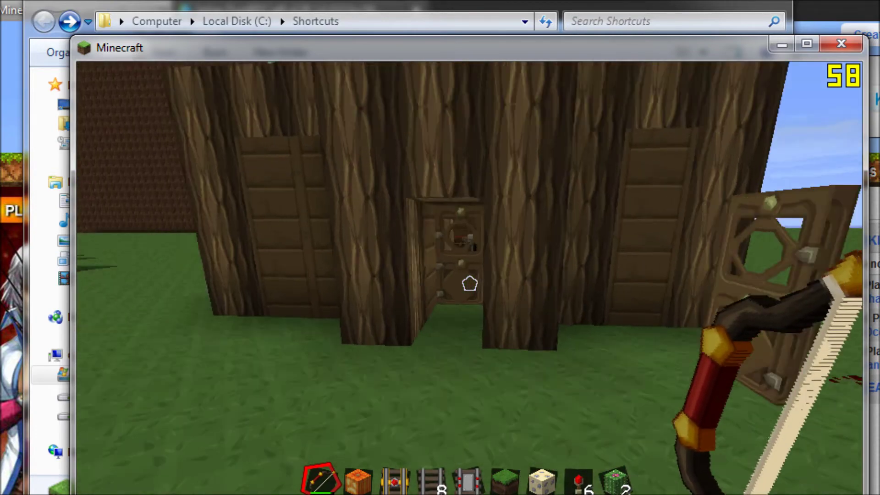
{"action": "key", "text": "w"}
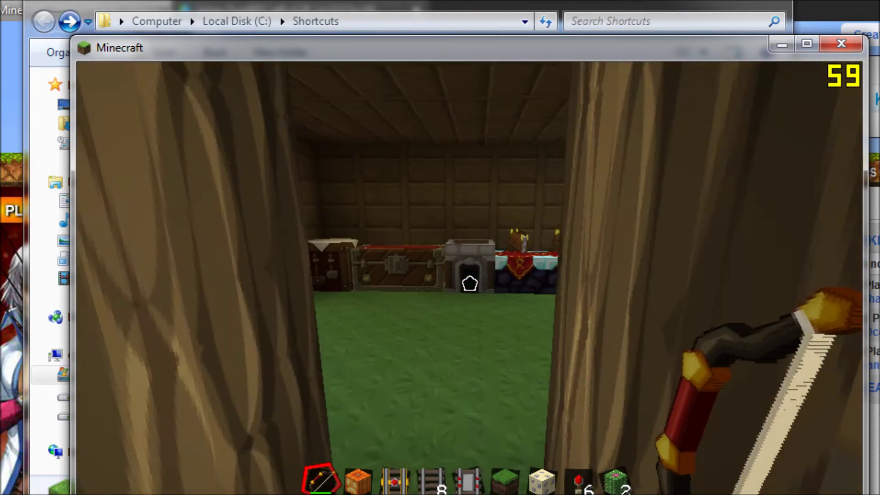
{"action": "key", "text": "w"}
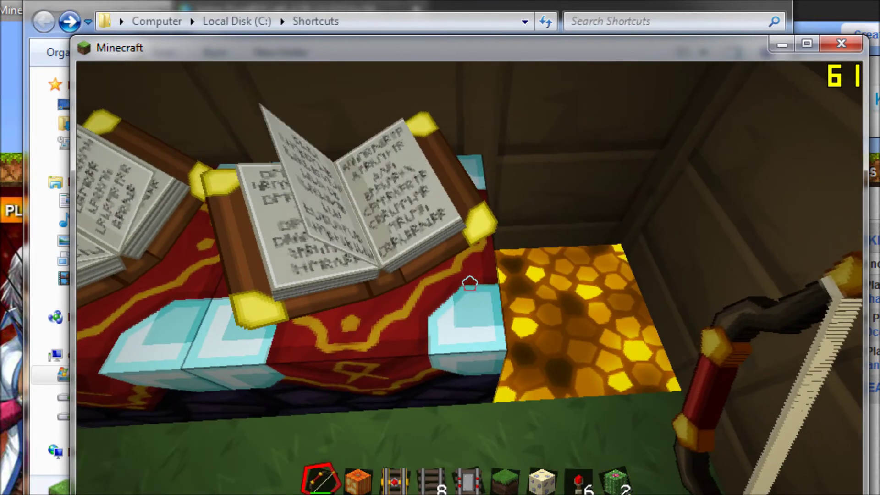
{"action": "key", "text": "w"}
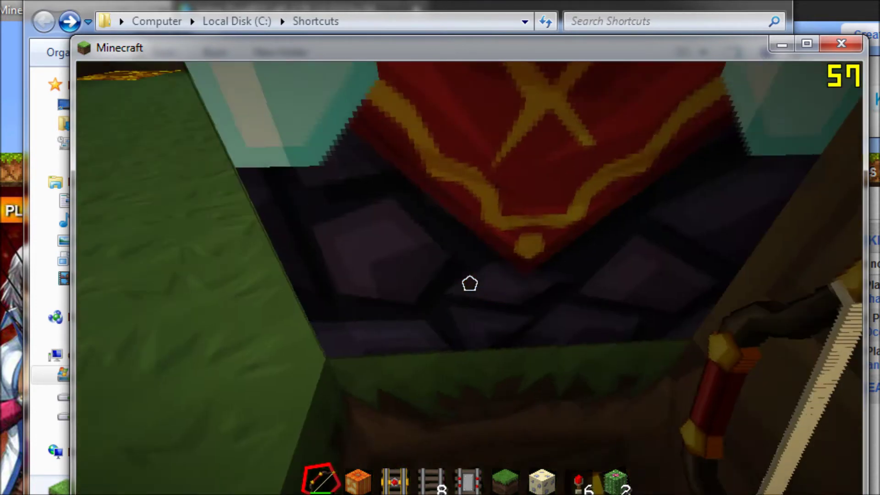
{"action": "key", "text": "w"}
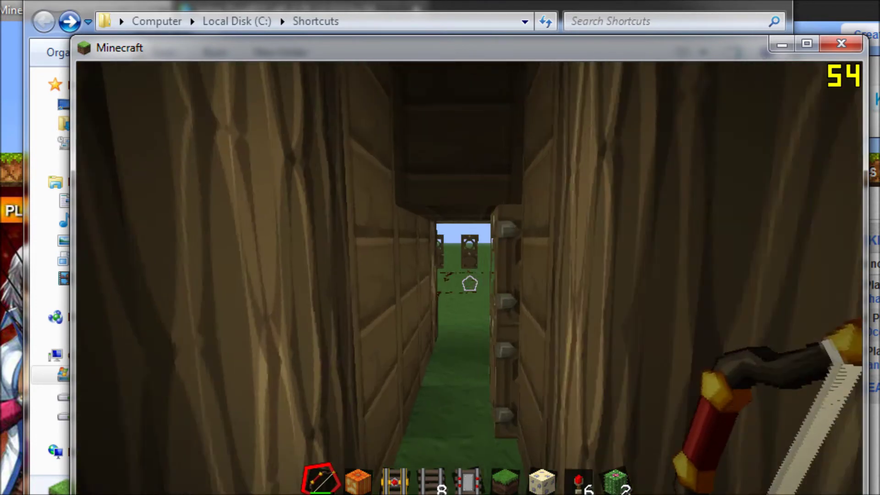
{"action": "key", "text": "w"}
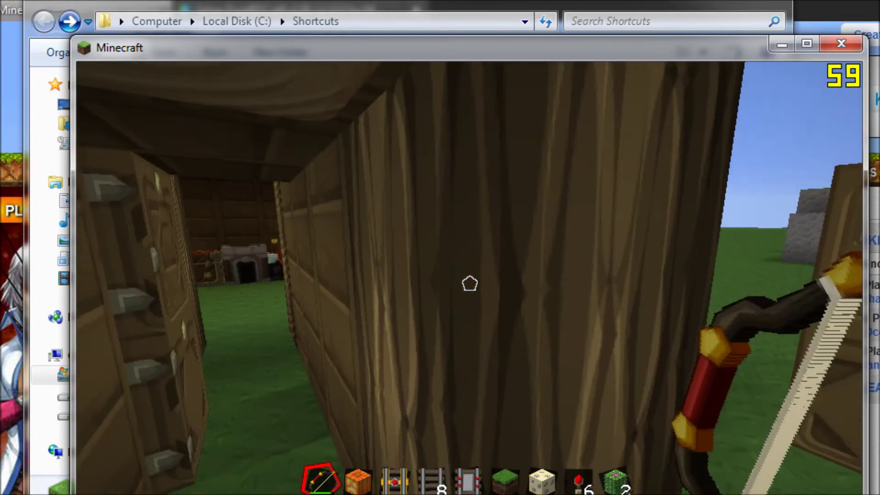
{"action": "key", "text": "w"}
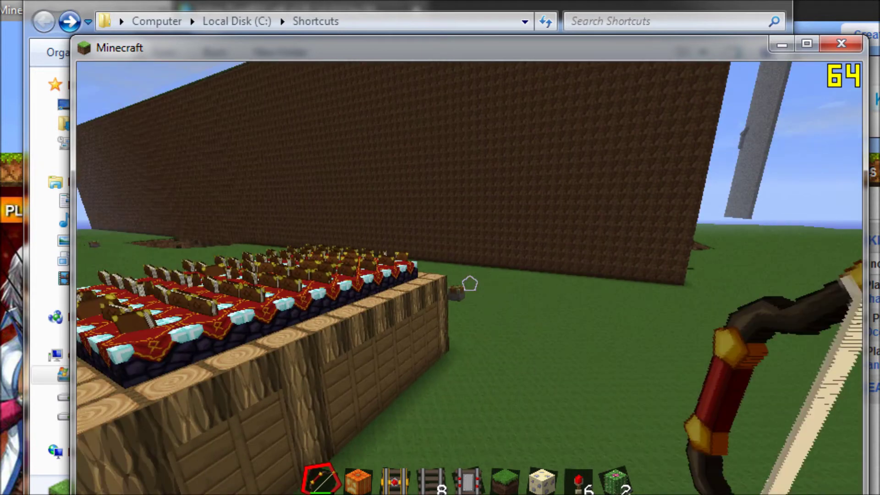
{"action": "key", "text": "w"}
Shoot several arrows with the bow near the stone wall and across the field
{"action": "right_click", "coordinate": [470, 283]}
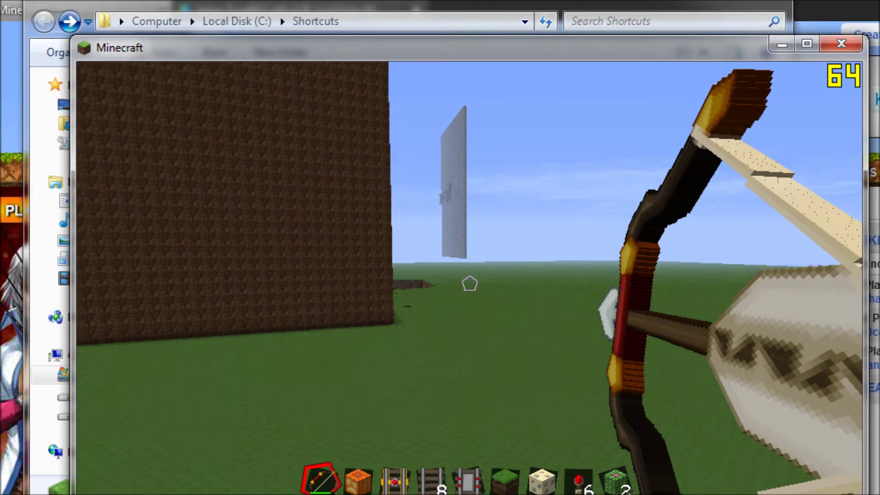
{"action": "mouse_move", "coordinate": [470, 283]}
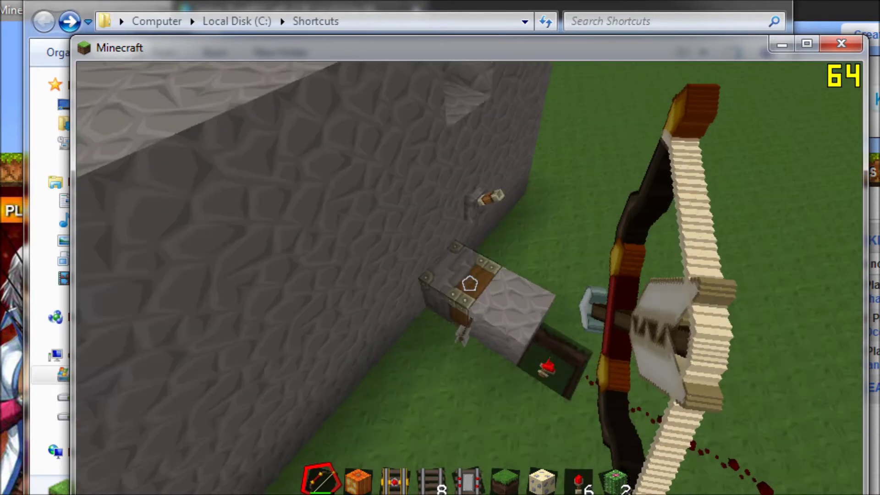
{"action": "right_click", "coordinate": [469, 284]}
{"action": "right_click", "coordinate": [470, 283]}
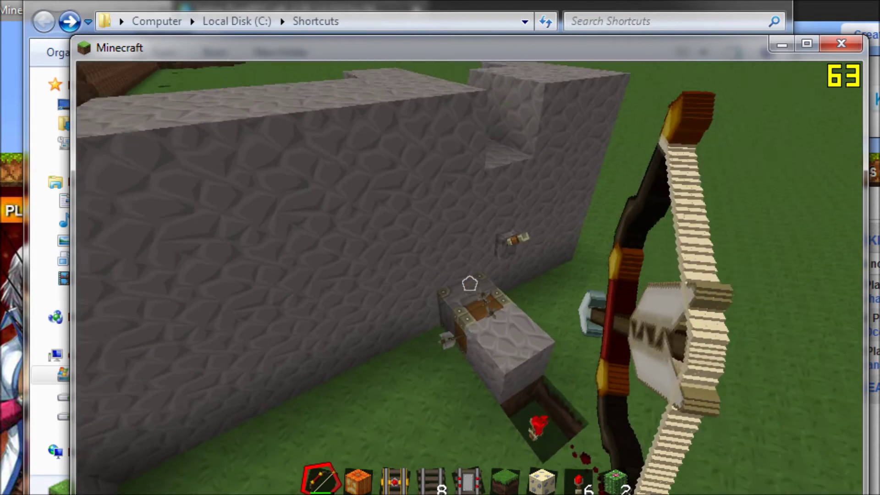
{"action": "right_click", "coordinate": [470, 284]}
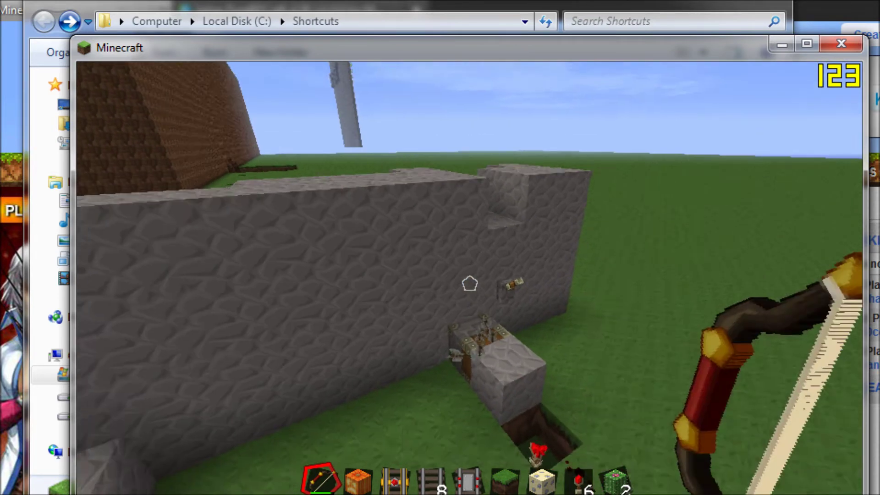
{"action": "right_click", "coordinate": [469, 283]}
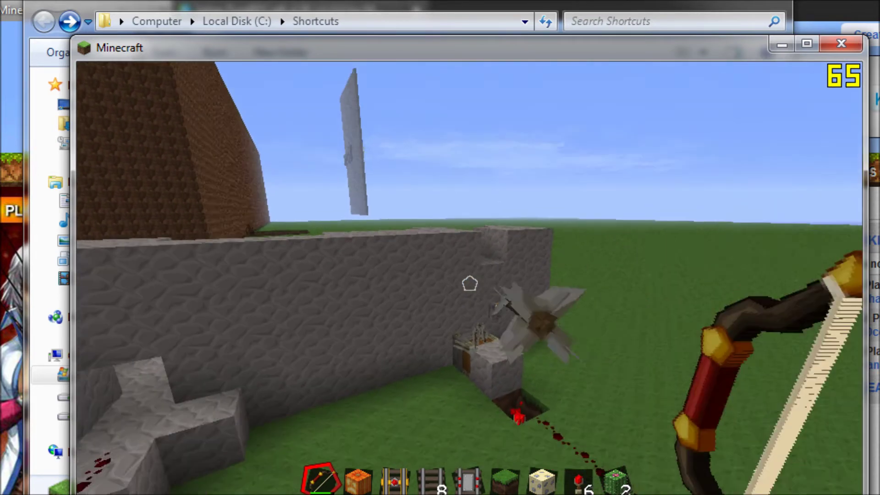
Disconnect from the server, close Minecraft and its server window, and bring back Planet Minecraft
{"action": "key", "text": "Escape"}
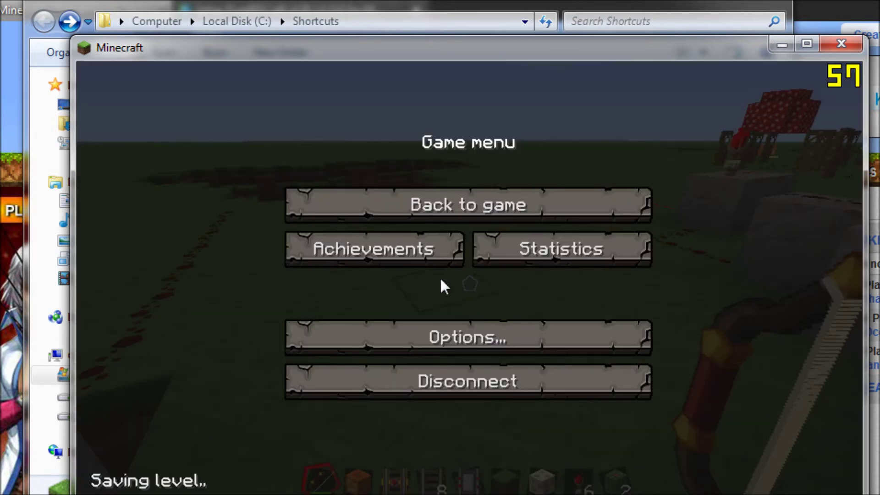
{"action": "left_click", "coordinate": [462, 385]}
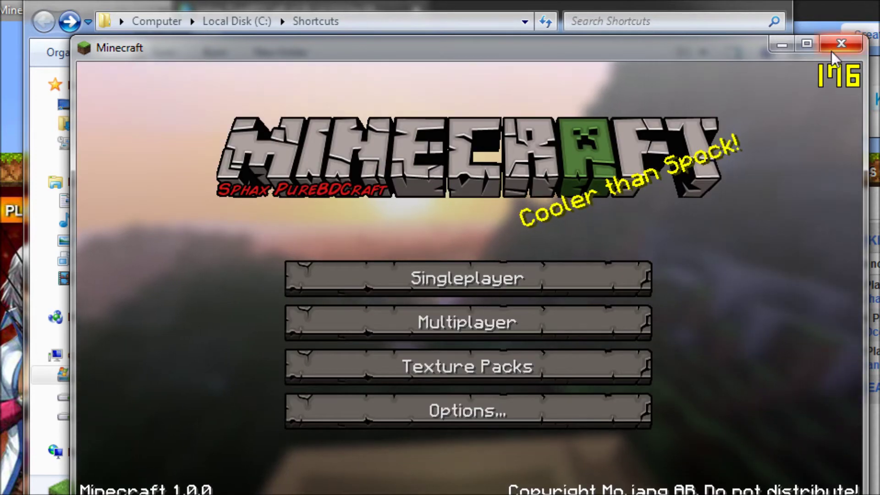
{"action": "left_click", "coordinate": [841, 43]}
{"action": "key", "text": "alt+Tab"}
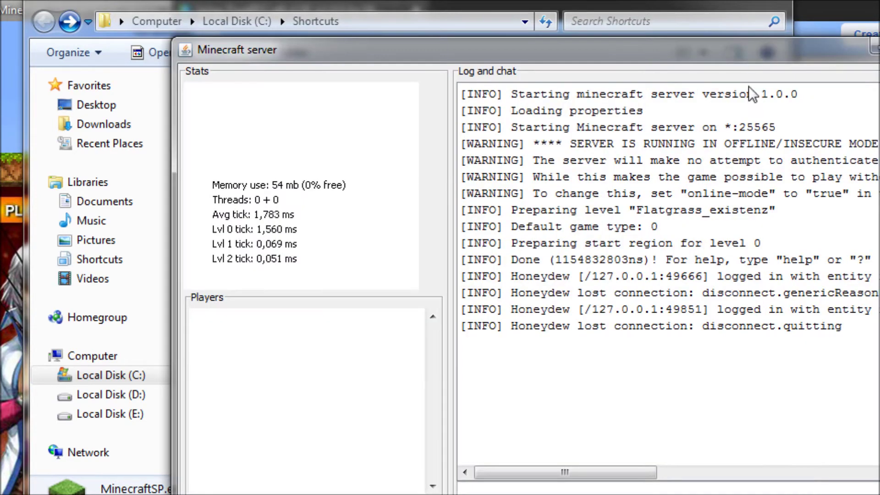
{"action": "key", "text": "alt+F4"}
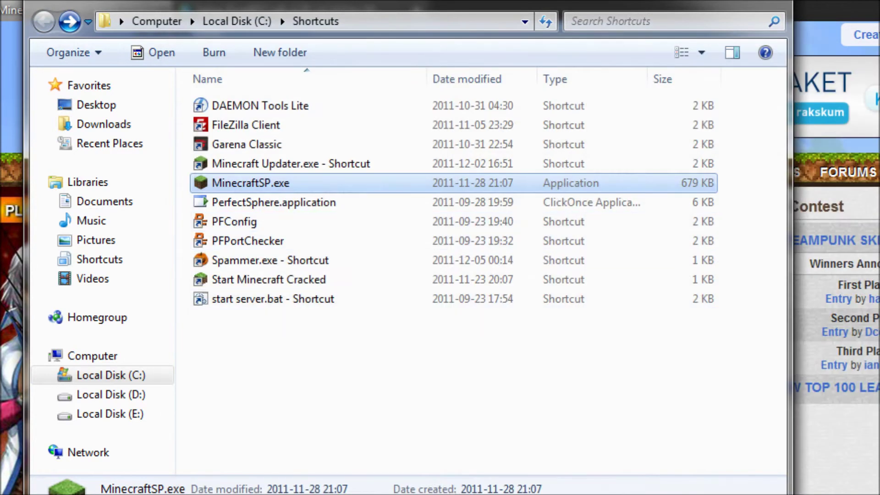
{"action": "left_click", "coordinate": [724, 3]}
Open the Planet Minecraft skins section and scroll down the Recently Updated Skins list
{"action": "scroll", "coordinate": [544, 140], "scroll_direction": "down", "scroll_amount": 6}
{"action": "scroll", "coordinate": [545, 140], "scroll_direction": "up", "scroll_amount": 6}
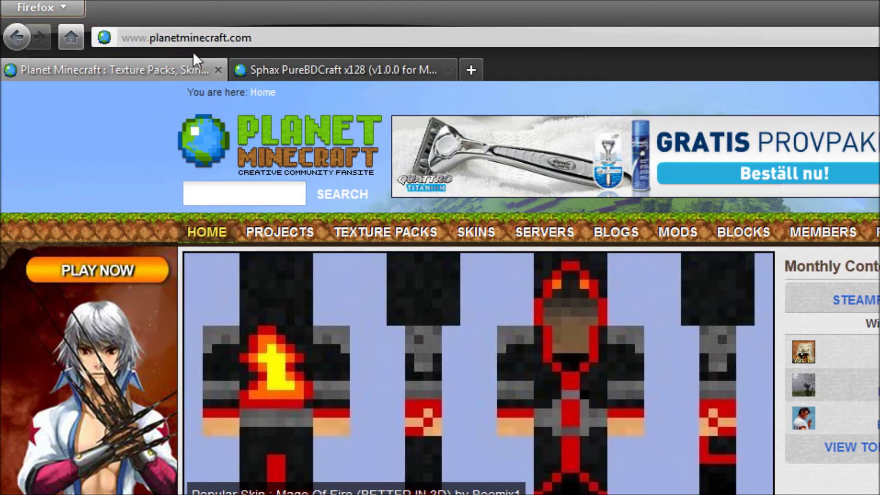
{"action": "left_click", "coordinate": [494, 243]}
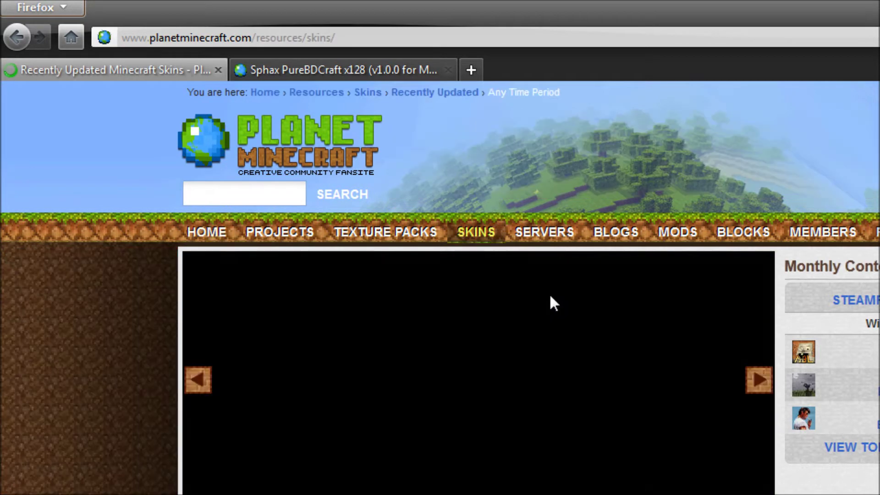
{"action": "scroll", "coordinate": [551, 297], "scroll_direction": "down", "scroll_amount": 10}
{"action": "scroll", "coordinate": [518, 305], "scroll_direction": "down", "scroll_amount": 8}
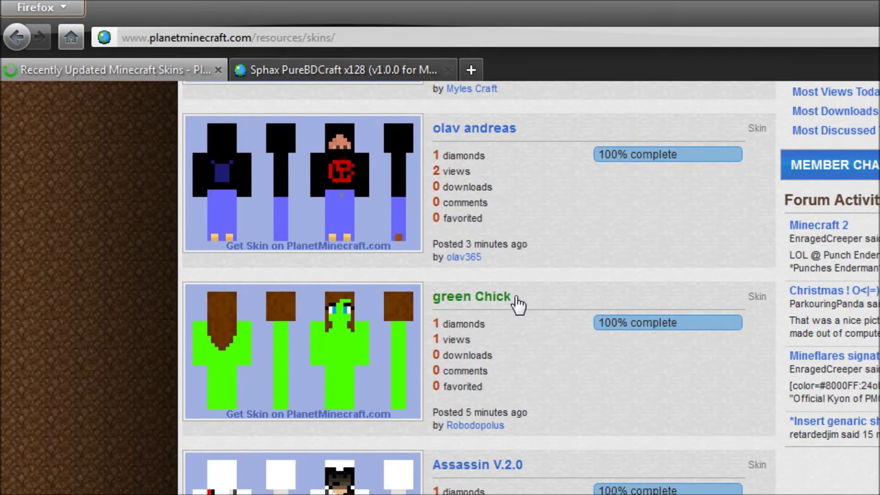
{"action": "scroll", "coordinate": [550, 275], "scroll_direction": "down", "scroll_amount": 4}
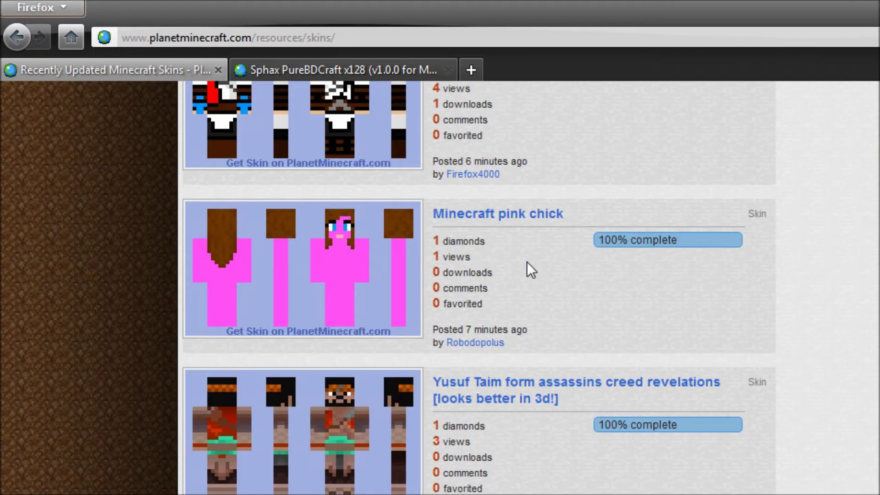
Scroll back to the top and go to the Texture Packs section
{"action": "scroll", "coordinate": [527, 262], "scroll_direction": "up", "scroll_amount": 2}
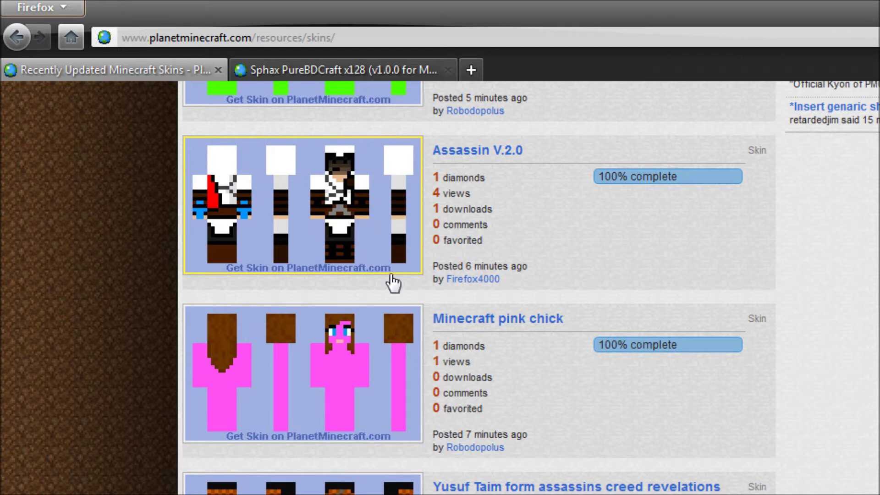
{"action": "scroll", "coordinate": [387, 367], "scroll_direction": "down", "scroll_amount": 6}
{"action": "scroll", "coordinate": [386, 366], "scroll_direction": "up", "scroll_amount": 6}
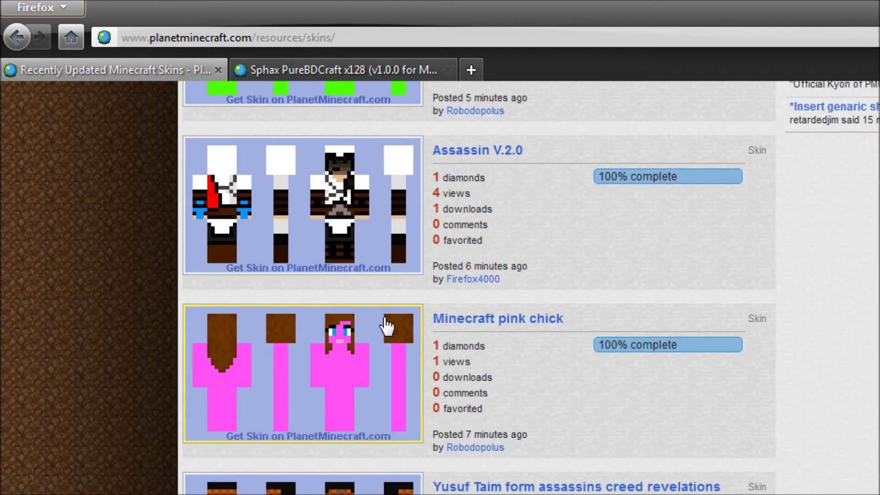
{"action": "scroll", "coordinate": [386, 327], "scroll_direction": "down", "scroll_amount": 8}
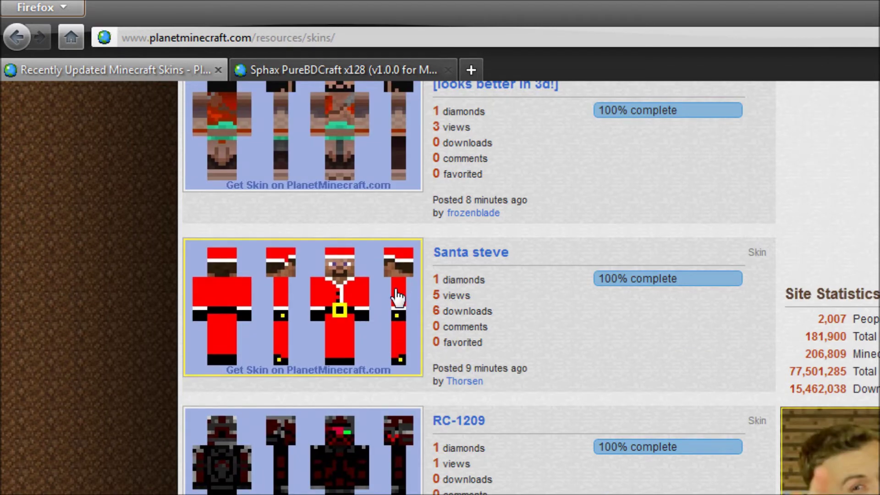
{"action": "scroll", "coordinate": [394, 297], "scroll_direction": "up", "scroll_amount": 15}
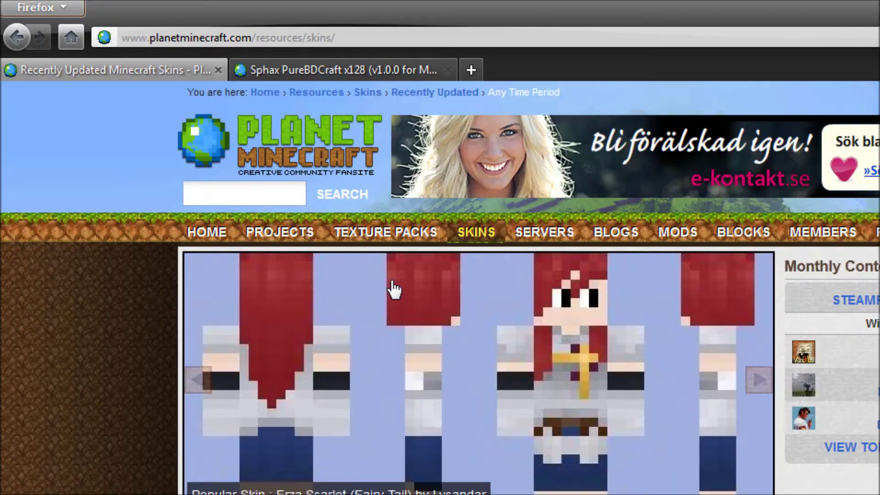
{"action": "left_click", "coordinate": [402, 217]}
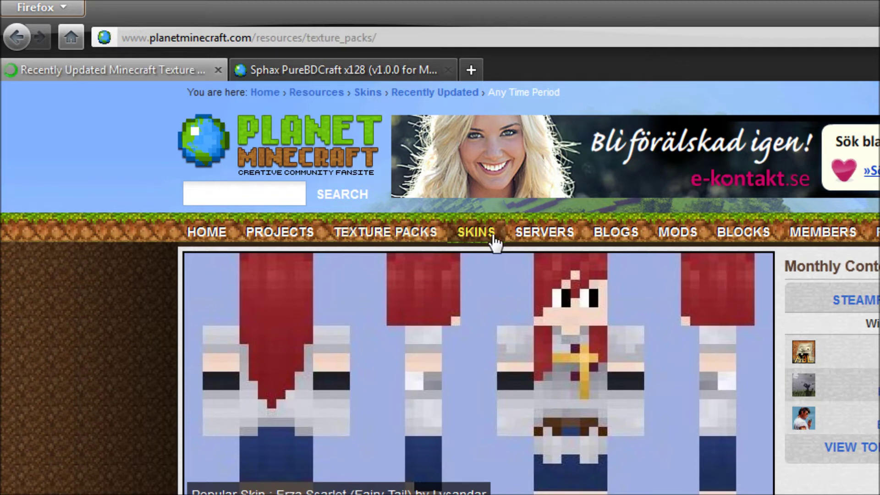
Sort texture packs by What's Hot and scroll down the list to Smooth and Majestic
{"action": "scroll", "coordinate": [498, 298], "scroll_direction": "down", "scroll_amount": 5}
{"action": "scroll", "coordinate": [542, 299], "scroll_direction": "down", "scroll_amount": 2}
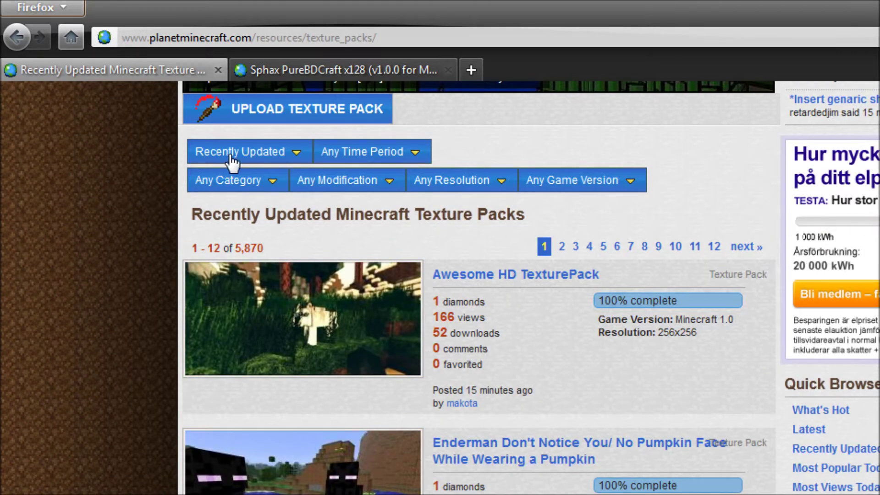
{"action": "mouse_move", "coordinate": [252, 151]}
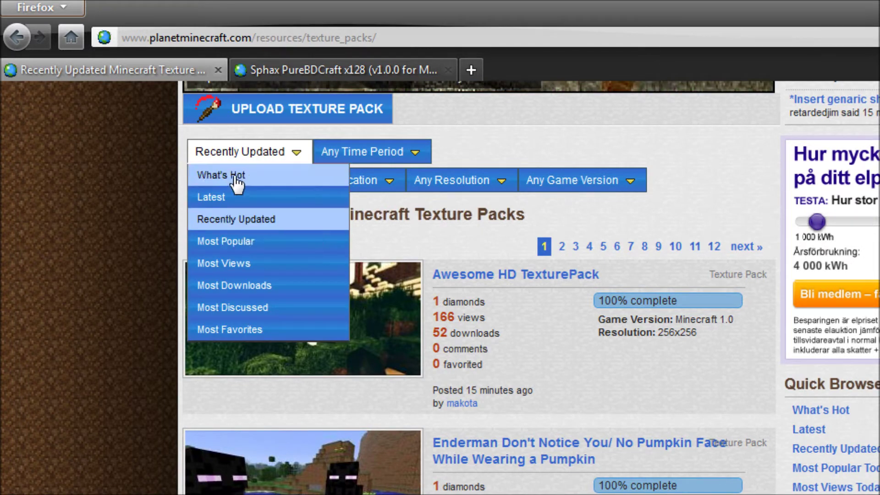
{"action": "left_click", "coordinate": [229, 176]}
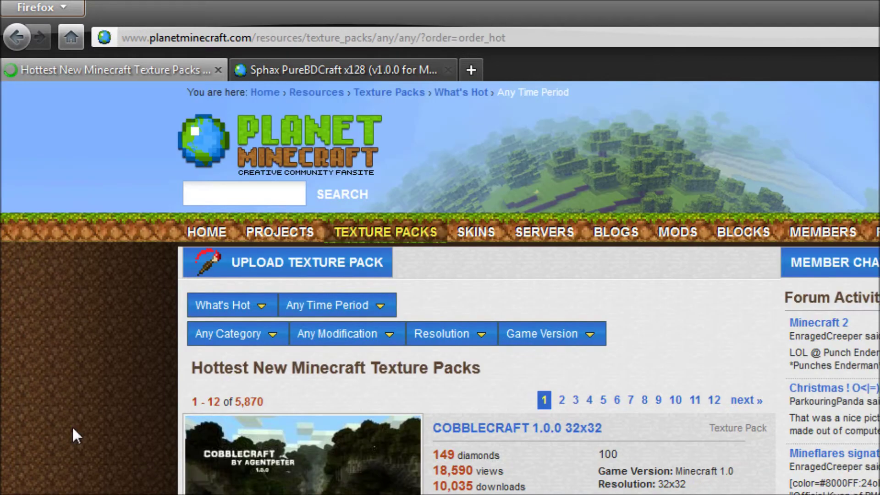
{"action": "scroll", "coordinate": [73, 429], "scroll_direction": "down", "scroll_amount": 5}
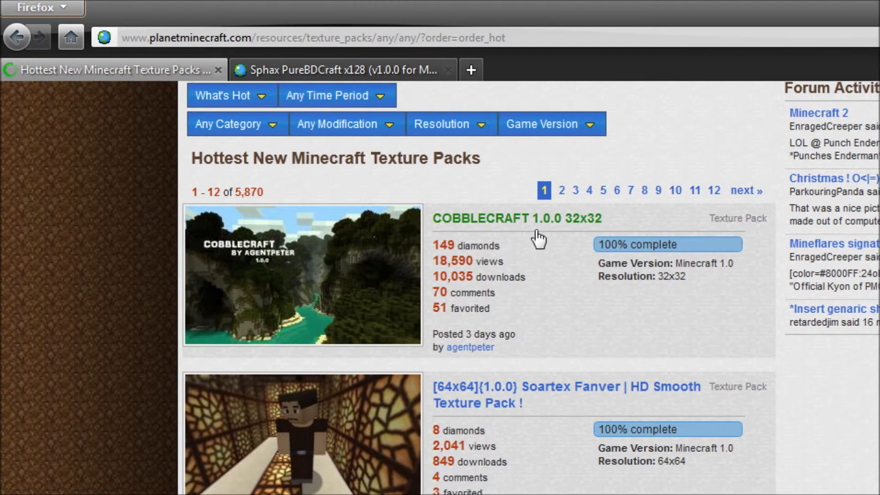
{"action": "scroll", "coordinate": [541, 246], "scroll_direction": "down", "scroll_amount": 3}
{"action": "scroll", "coordinate": [562, 304], "scroll_direction": "down", "scroll_amount": 5}
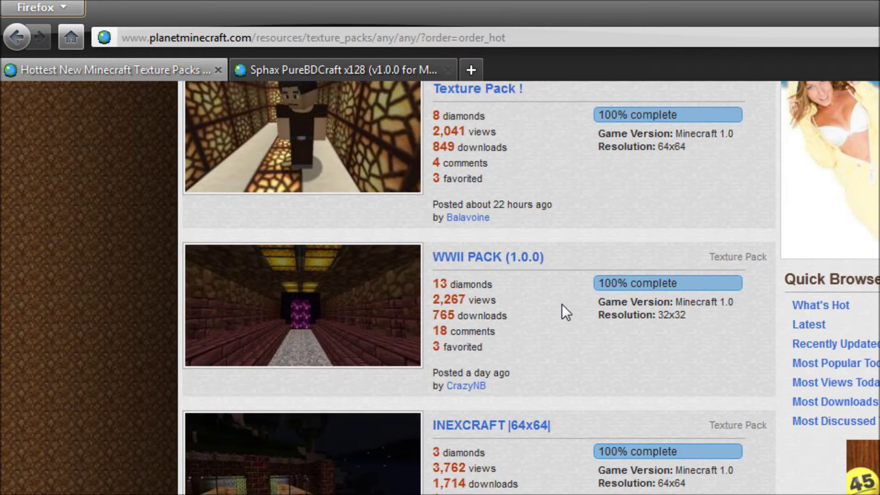
{"action": "scroll", "coordinate": [562, 304], "scroll_direction": "down", "scroll_amount": 5}
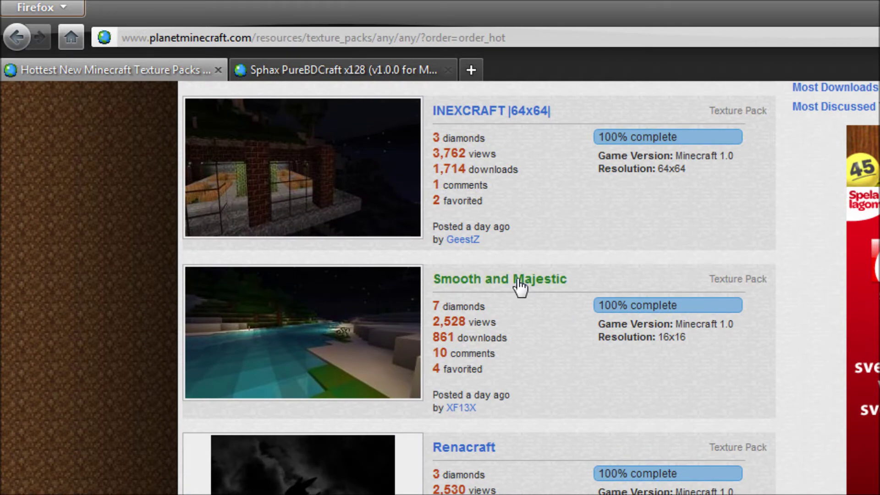
Open the Smooth and Majestic page and advance its slideshow to the light blue water screenshot
{"action": "left_click", "coordinate": [486, 283]}
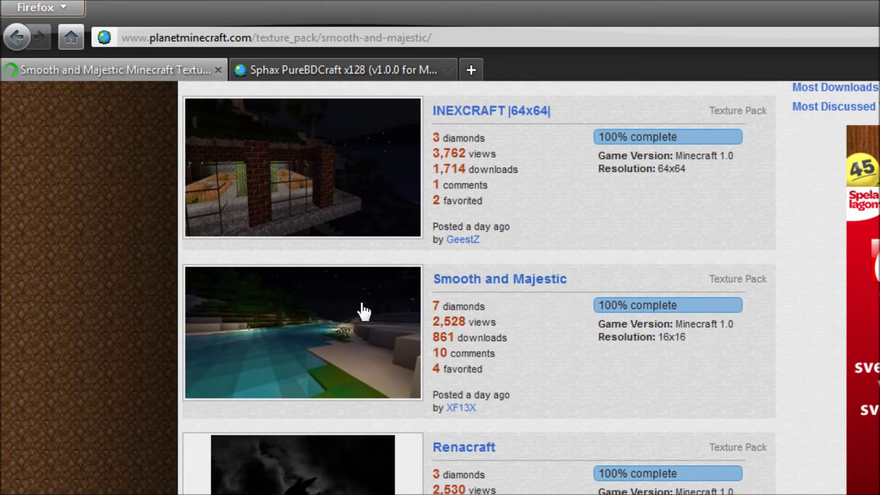
{"action": "scroll", "coordinate": [472, 317], "scroll_direction": "down", "scroll_amount": 3}
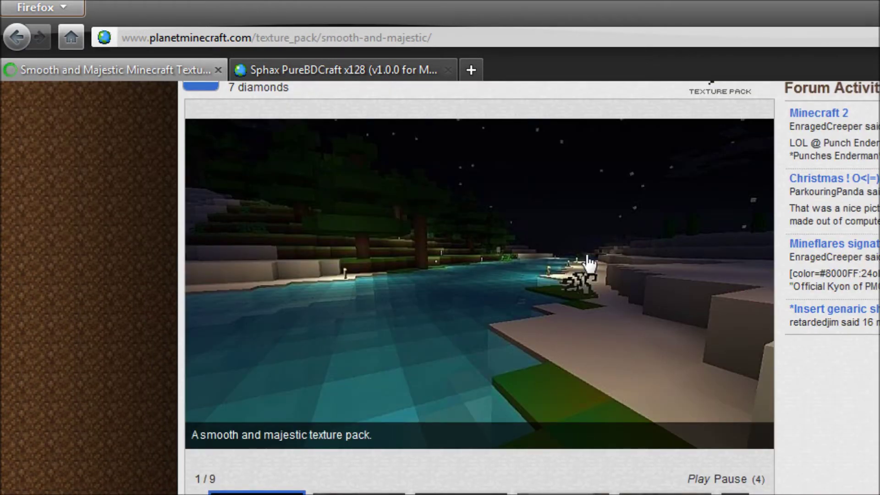
{"action": "left_click", "coordinate": [759, 290]}
{"action": "left_click", "coordinate": [760, 290]}
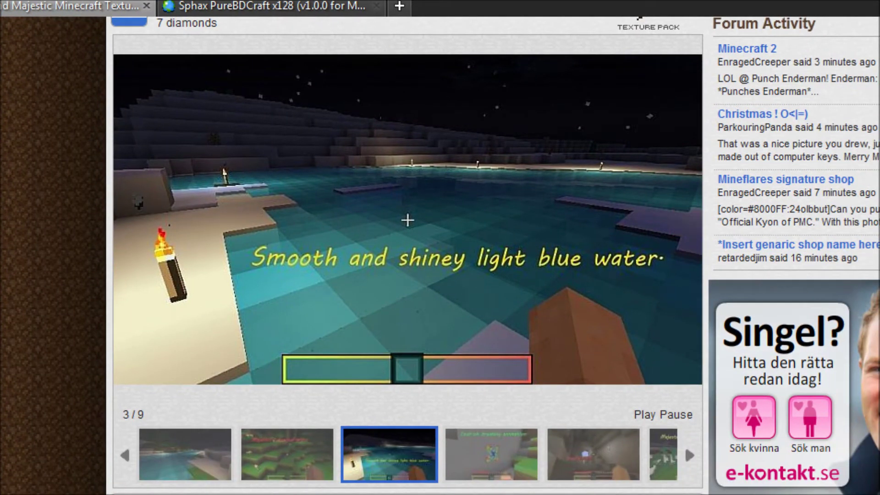
Block both adverts beside the slideshow with Adblock Plus filters
{"action": "left_click", "coordinate": [680, 301]}
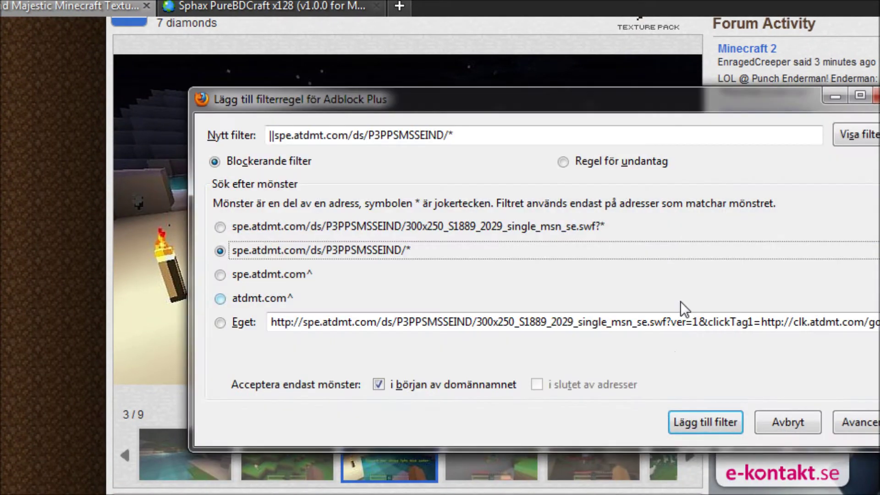
{"action": "left_click", "coordinate": [695, 419]}
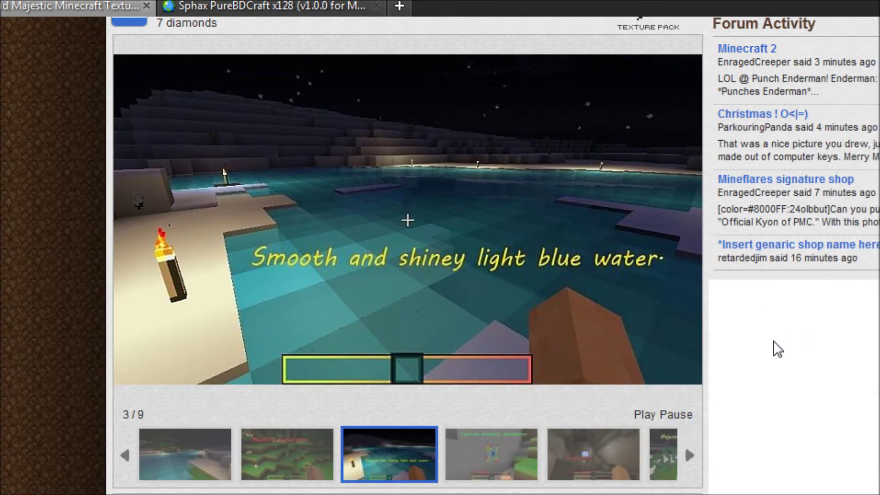
{"action": "right_click", "coordinate": [807, 354]}
{"action": "left_click", "coordinate": [849, 356]}
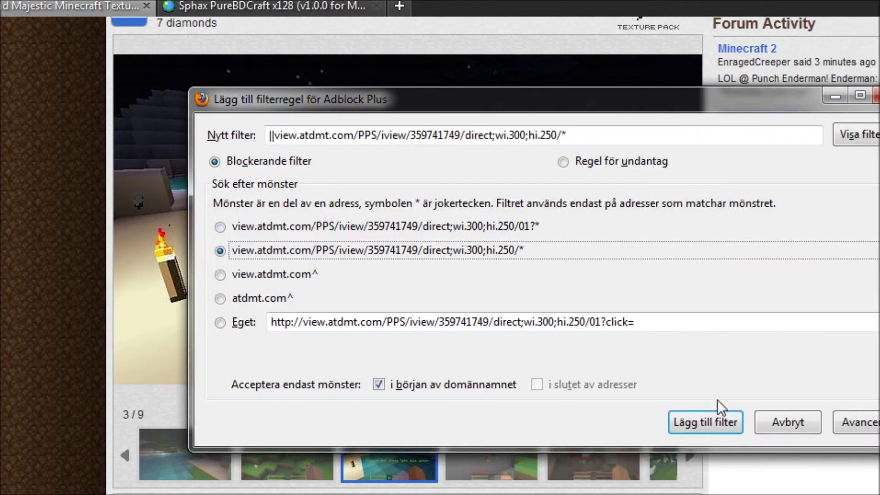
{"action": "left_click", "coordinate": [711, 419]}
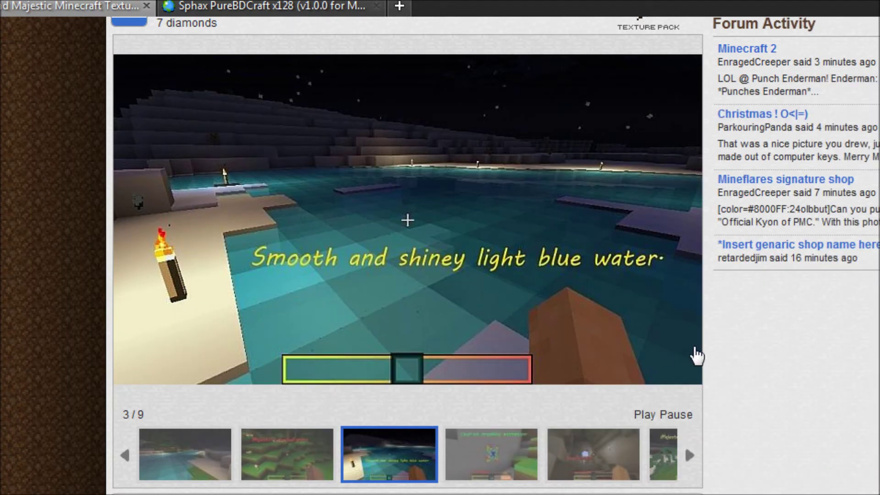
Step through the screenshots to the Majestic tall grass image
{"action": "left_click", "coordinate": [694, 225]}
{"action": "left_click", "coordinate": [695, 226]}
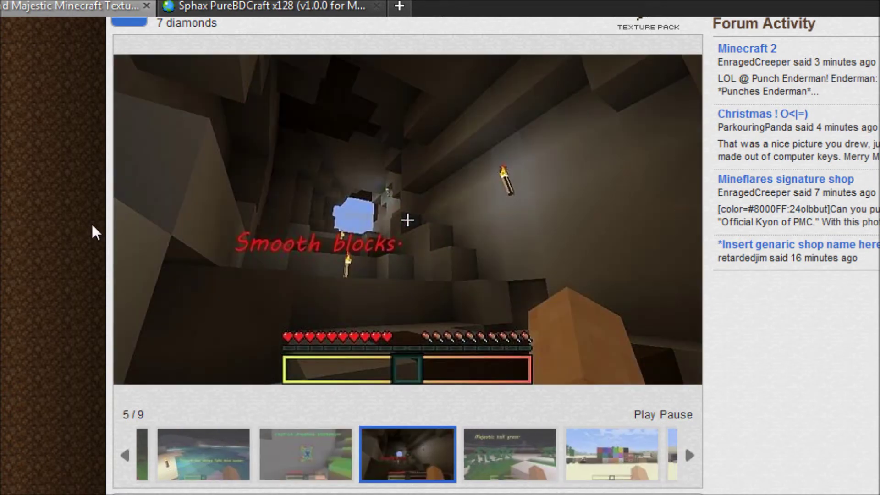
{"action": "left_click", "coordinate": [133, 225]}
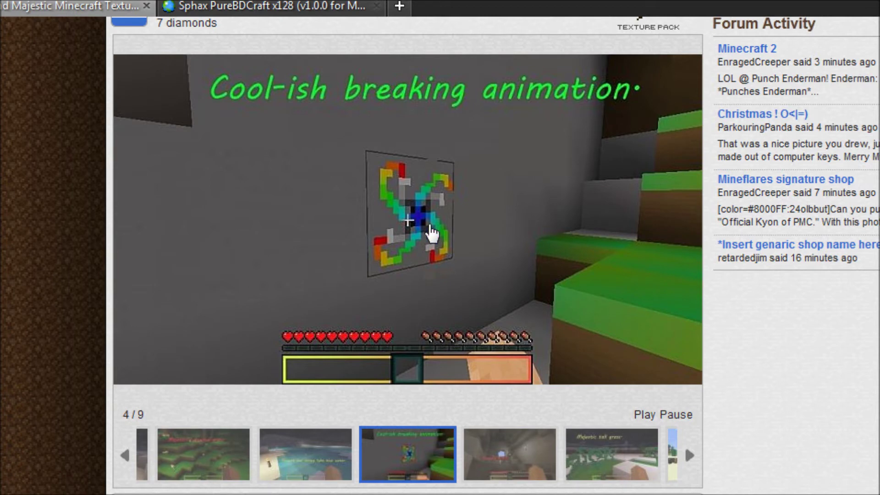
{"action": "left_click", "coordinate": [688, 224]}
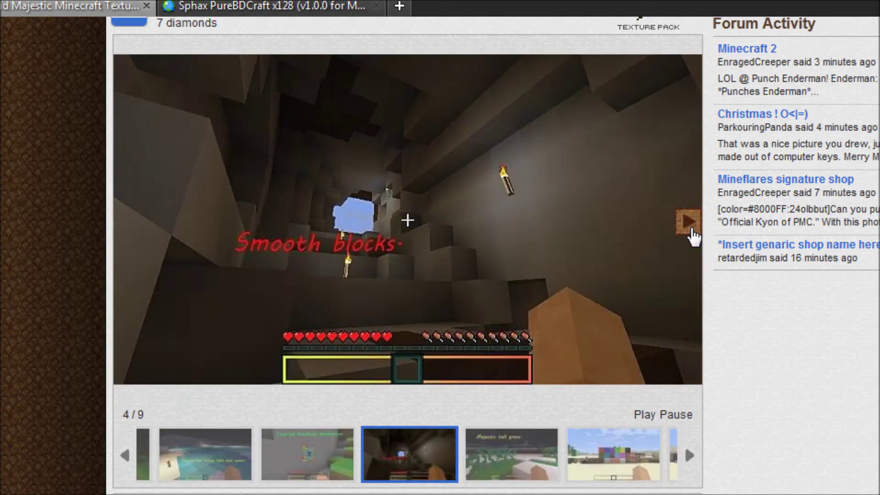
{"action": "left_click", "coordinate": [687, 234]}
{"action": "scroll", "coordinate": [126, 136], "scroll_direction": "up", "scroll_amount": 5}
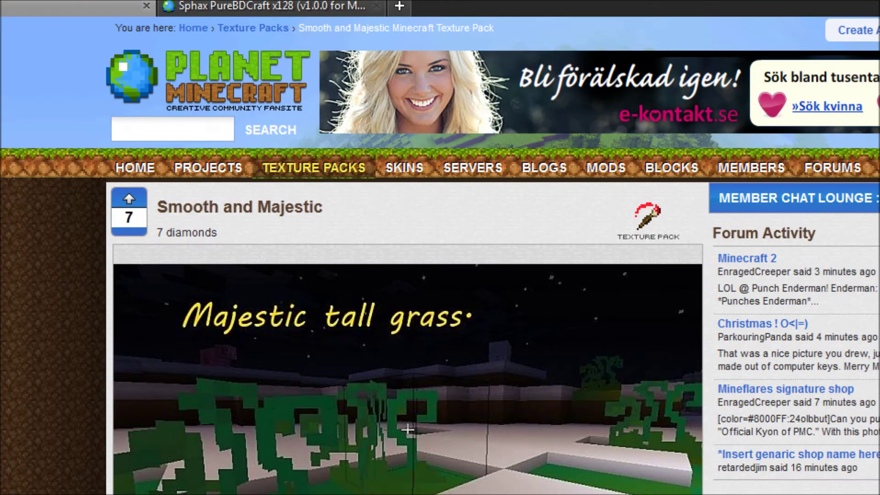
Go back to the texture packs list and scroll down it
{"action": "key", "text": "alt+Left"}
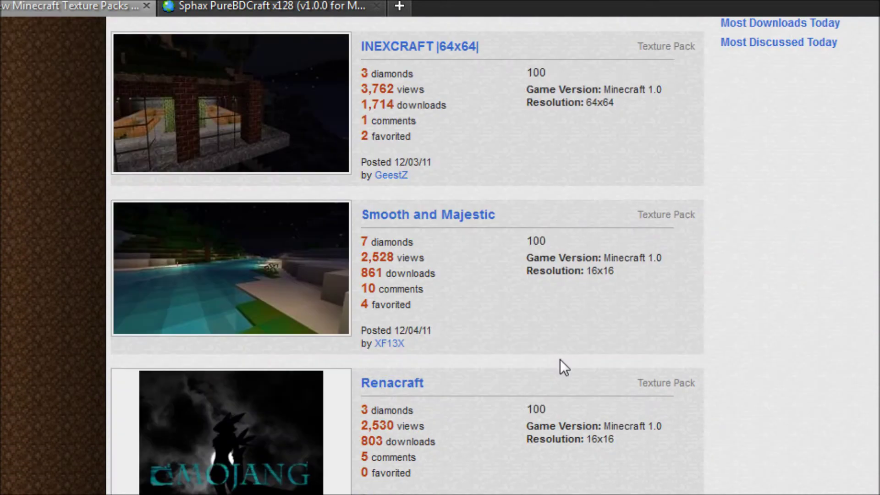
{"action": "scroll", "coordinate": [504, 343], "scroll_direction": "down", "scroll_amount": 6}
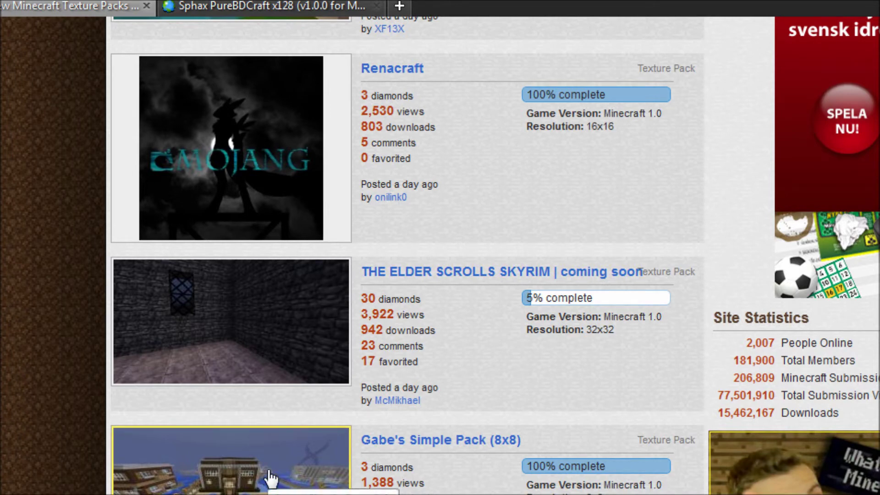
{"action": "scroll", "coordinate": [535, 461], "scroll_direction": "down", "scroll_amount": 6}
{"action": "scroll", "coordinate": [442, 391], "scroll_direction": "down", "scroll_amount": 6}
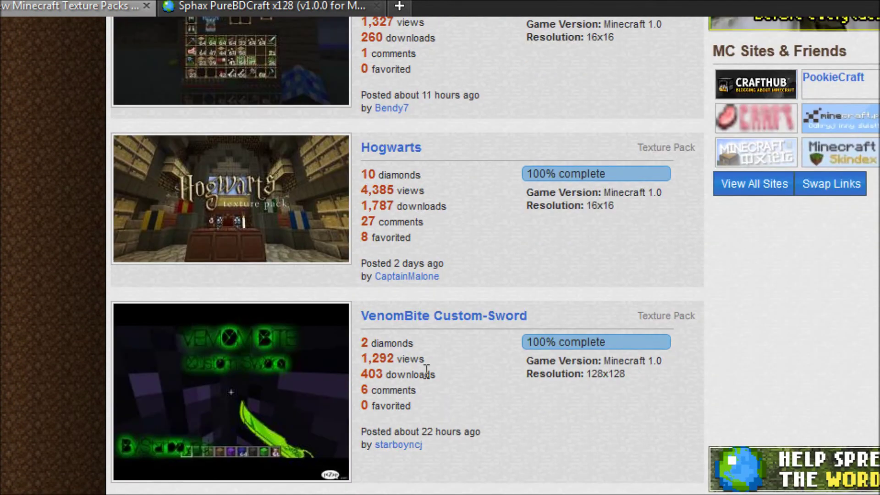
Open the Hogwarts texture pack page and scroll through its 16x16 details and download option
{"action": "left_click", "coordinate": [391, 155]}
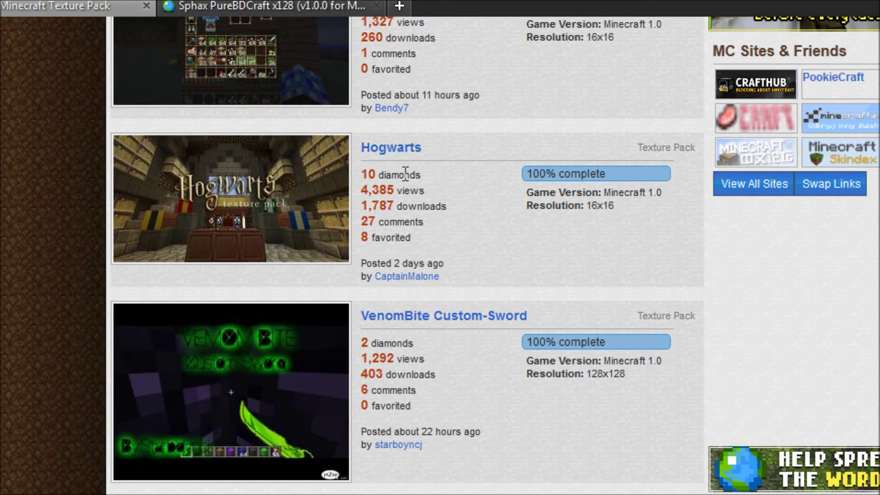
{"action": "scroll", "coordinate": [461, 225], "scroll_direction": "down", "scroll_amount": 8}
{"action": "scroll", "coordinate": [458, 220], "scroll_direction": "down", "scroll_amount": 6}
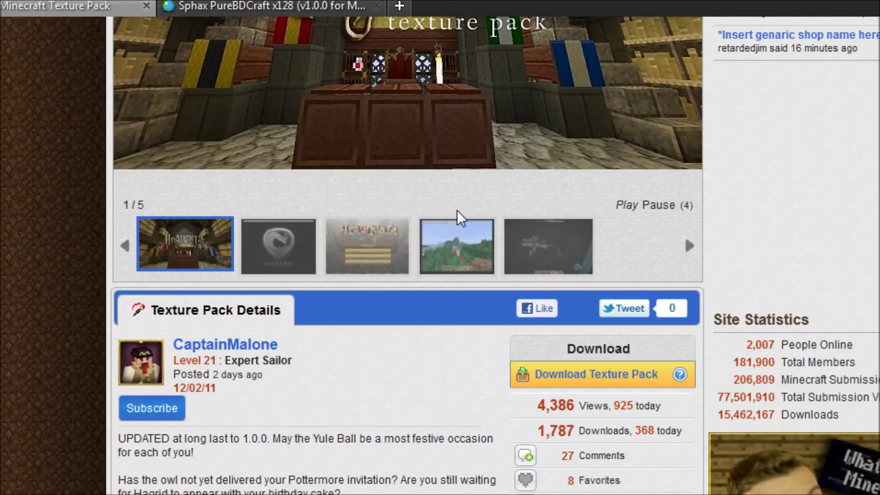
{"action": "scroll", "coordinate": [138, 214], "scroll_direction": "down", "scroll_amount": 2}
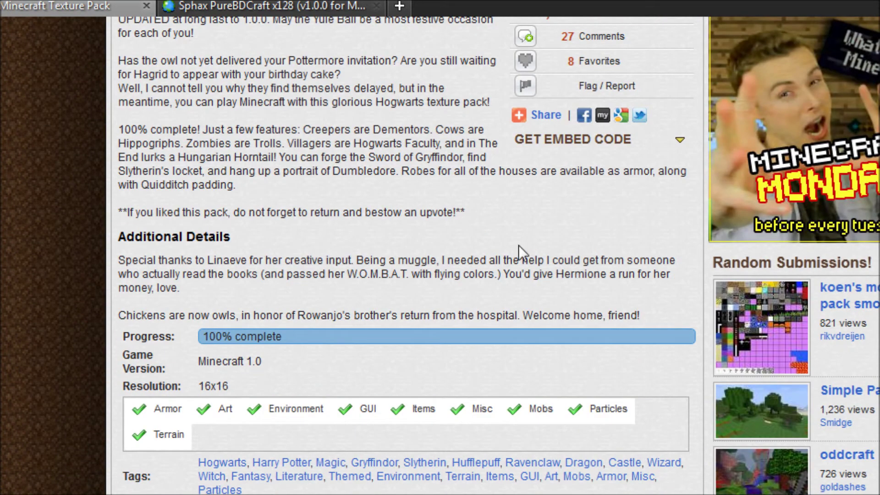
{"action": "scroll", "coordinate": [477, 238], "scroll_direction": "down", "scroll_amount": 4}
{"action": "scroll", "coordinate": [413, 220], "scroll_direction": "up", "scroll_amount": 6}
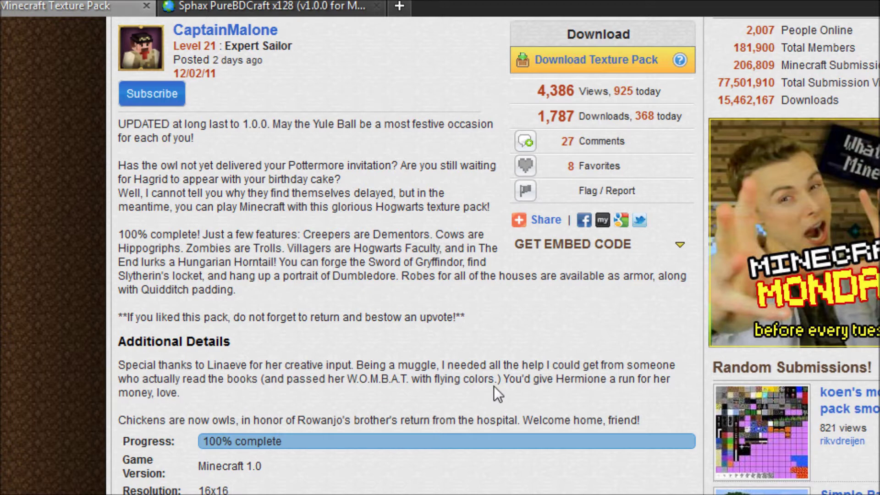
{"action": "scroll", "coordinate": [603, 306], "scroll_direction": "up", "scroll_amount": 2}
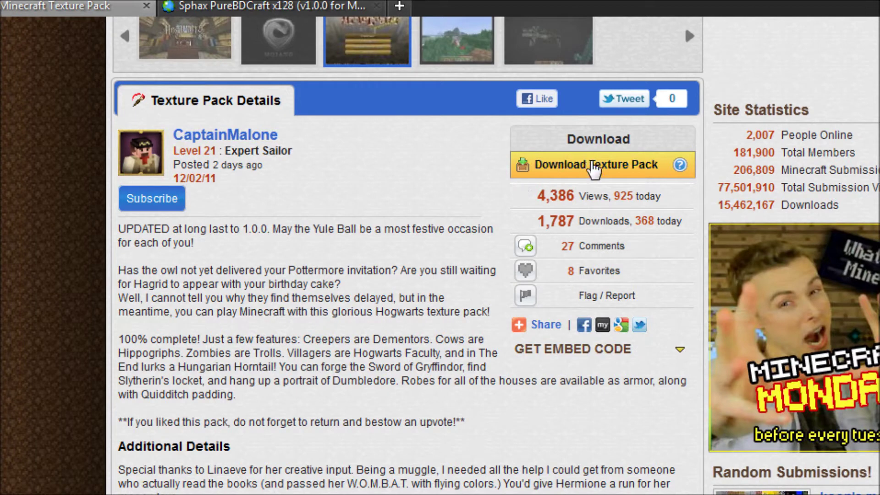
Close the Hogwarts tab and scroll through the Sphax PureBDCraft x128 page
{"action": "left_click", "coordinate": [146, 6]}
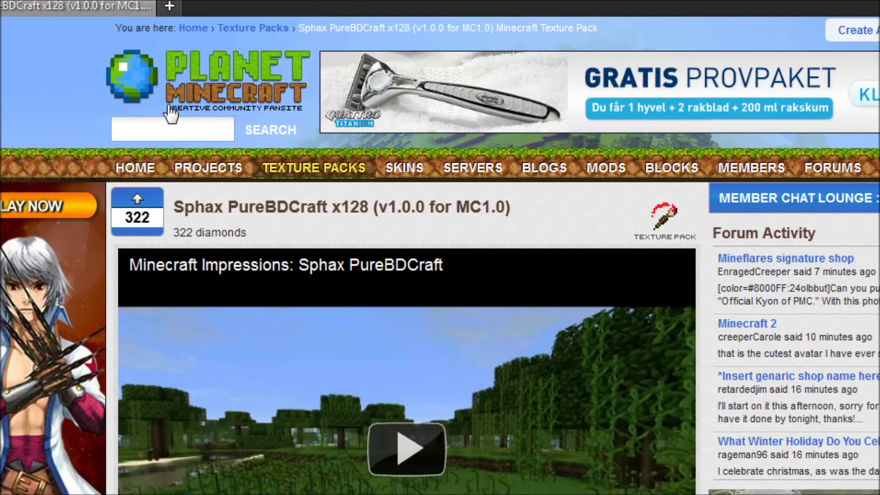
{"action": "scroll", "coordinate": [142, 173], "scroll_direction": "down", "scroll_amount": 2}
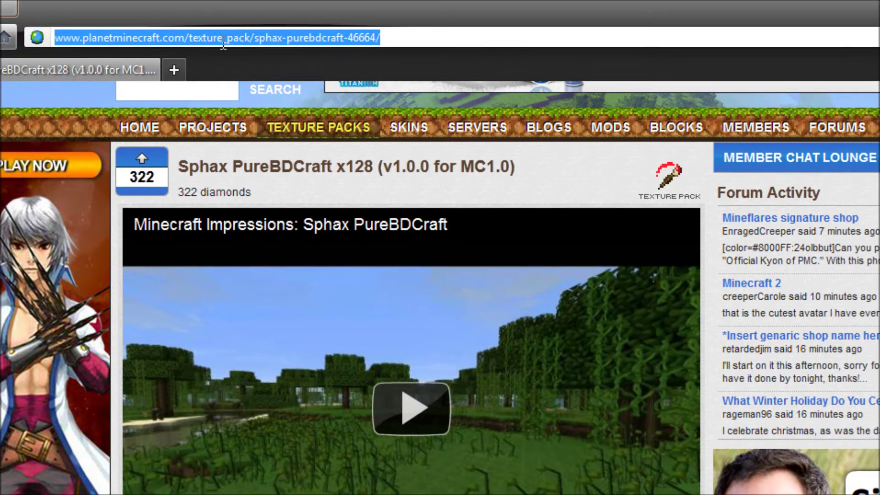
{"action": "scroll", "coordinate": [310, 152], "scroll_direction": "down", "scroll_amount": 2}
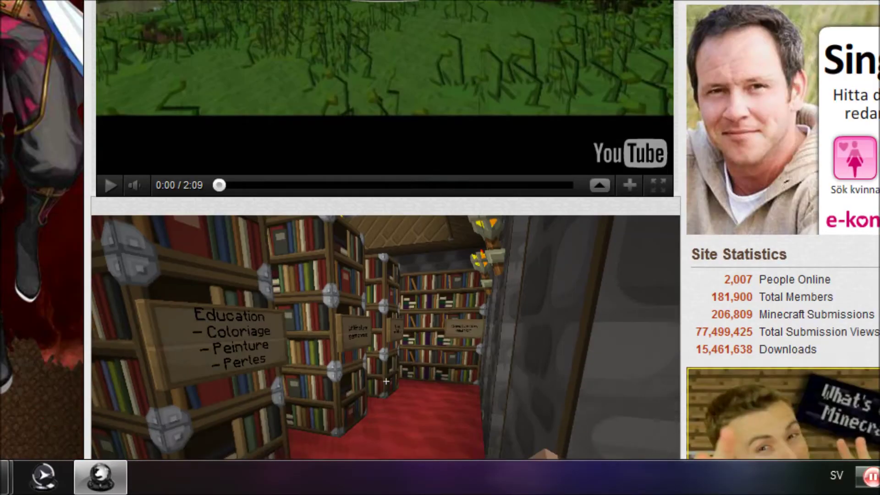
{"action": "scroll", "coordinate": [386, 248], "scroll_direction": "down", "scroll_amount": 9}
{"action": "scroll", "coordinate": [385, 248], "scroll_direction": "up", "scroll_amount": 4}
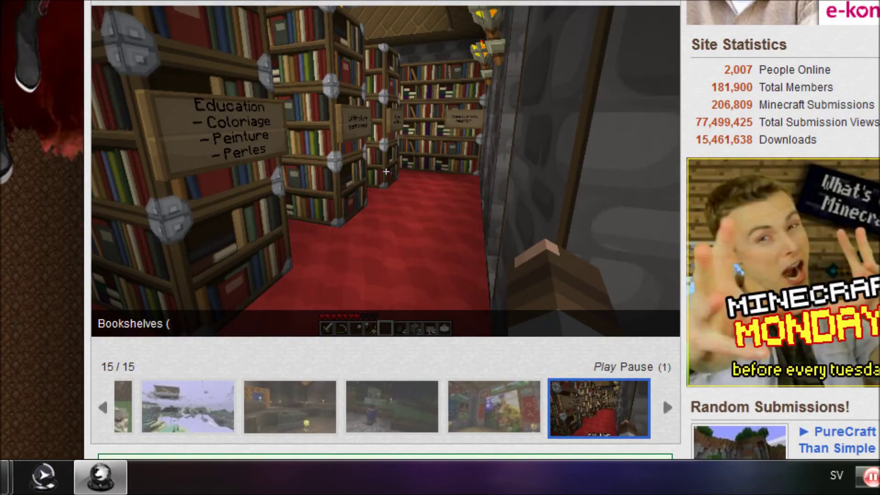
Click through the Sphax PureBDCraft screenshot gallery and return to the first image
{"action": "left_click", "coordinate": [671, 176]}
{"action": "left_click", "coordinate": [671, 176]}
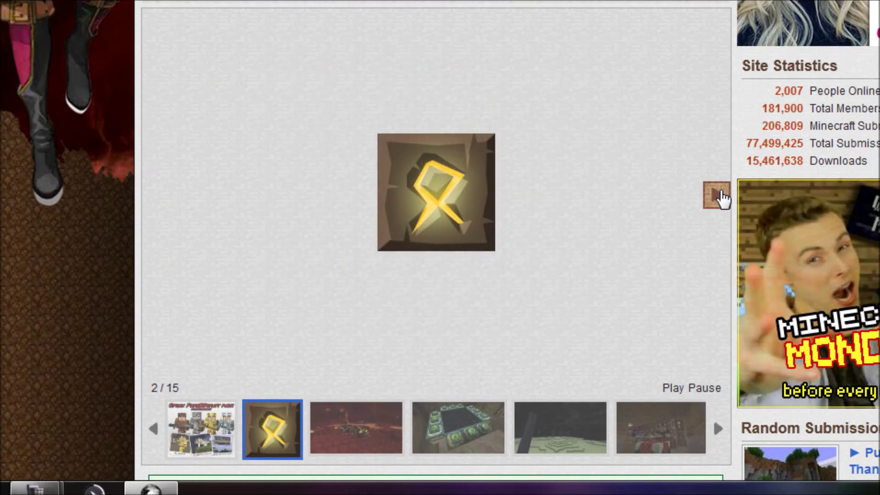
{"action": "left_click", "coordinate": [716, 196]}
{"action": "left_click", "coordinate": [154, 194]}
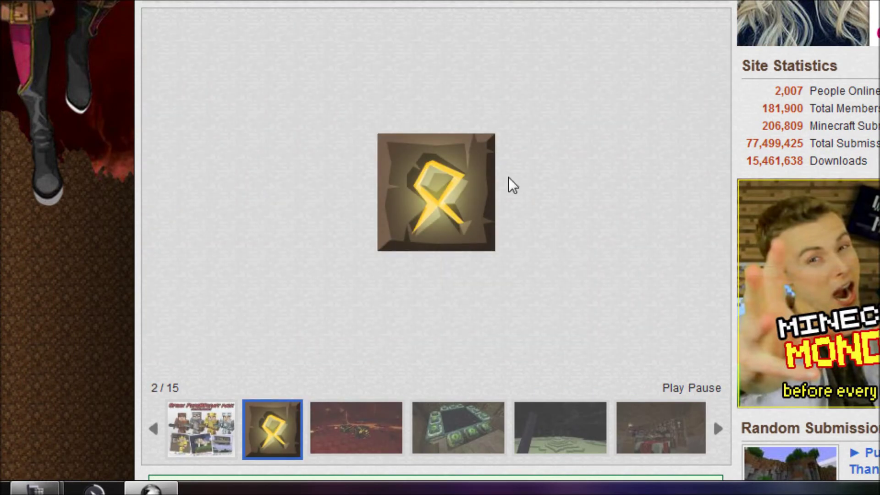
{"action": "left_click", "coordinate": [155, 197]}
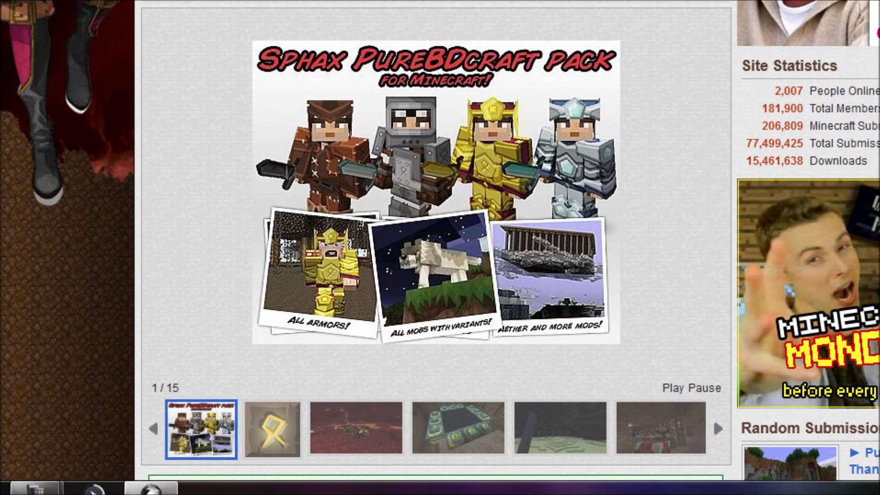
Scroll down to Installation and follow the 'download MCPatcher here' link
{"action": "scroll", "coordinate": [436, 248], "scroll_direction": "down", "scroll_amount": 2}
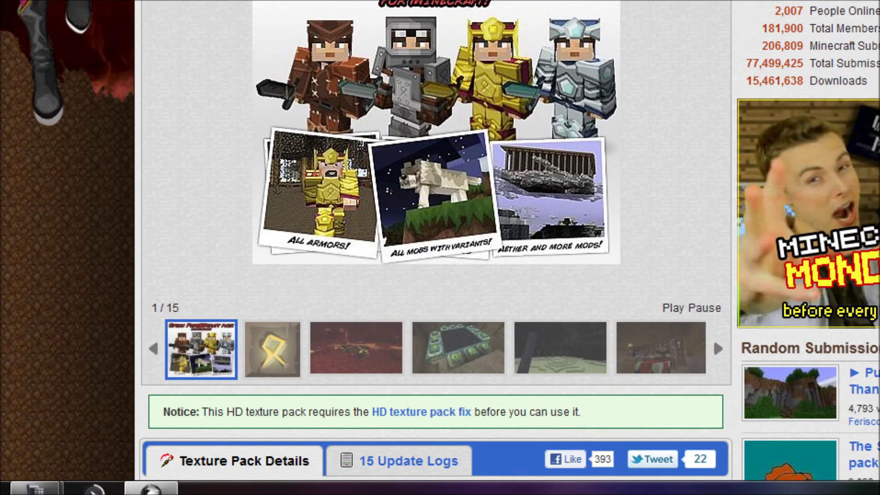
{"action": "scroll", "coordinate": [436, 247], "scroll_direction": "down", "scroll_amount": 10}
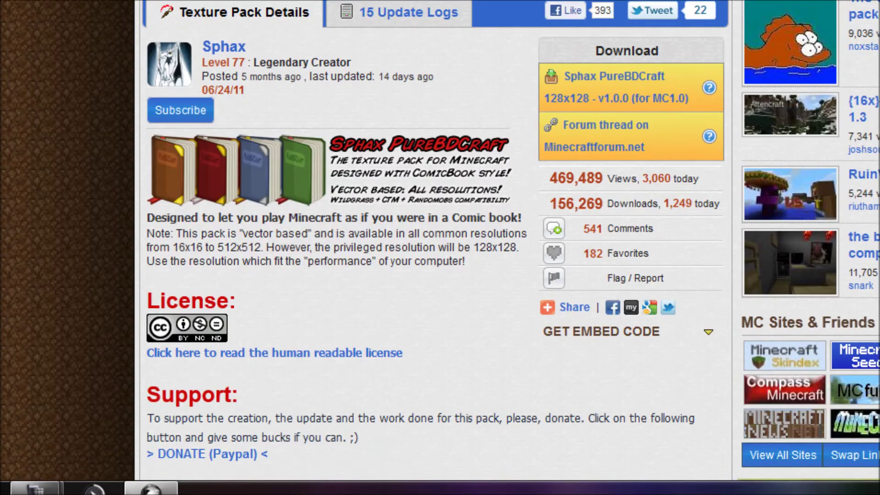
{"action": "scroll", "coordinate": [646, 67], "scroll_direction": "down", "scroll_amount": 6}
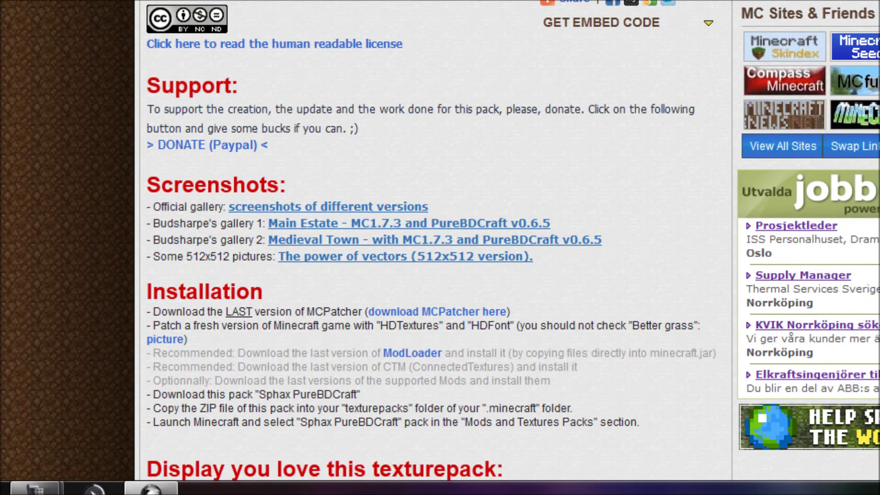
{"action": "scroll", "coordinate": [296, 265], "scroll_direction": "down", "scroll_amount": 5}
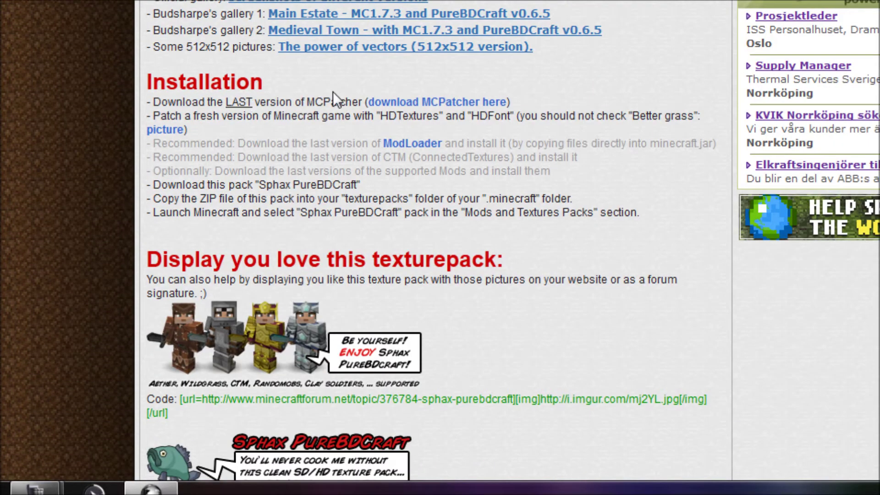
{"action": "left_click", "coordinate": [420, 106]}
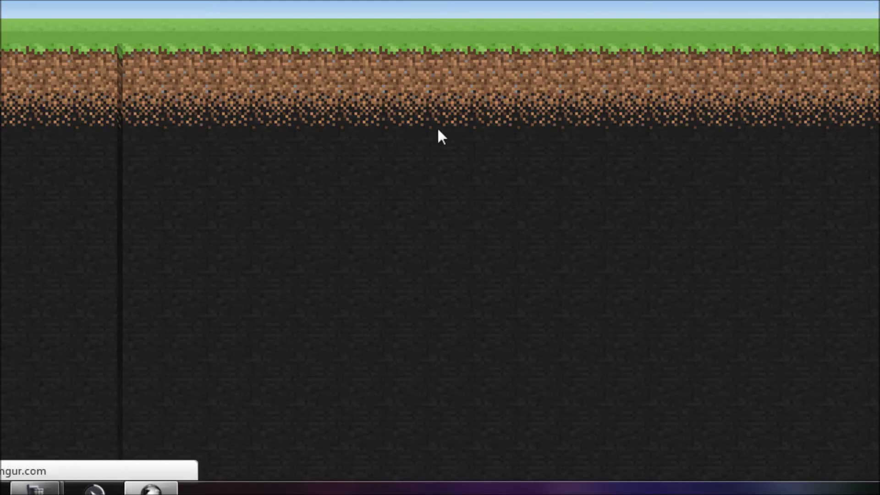
Scroll the MCPatcher thread to Downloads and open 'MediaFire download via adf.ly'
{"action": "scroll", "coordinate": [491, 151], "scroll_direction": "down", "scroll_amount": 10}
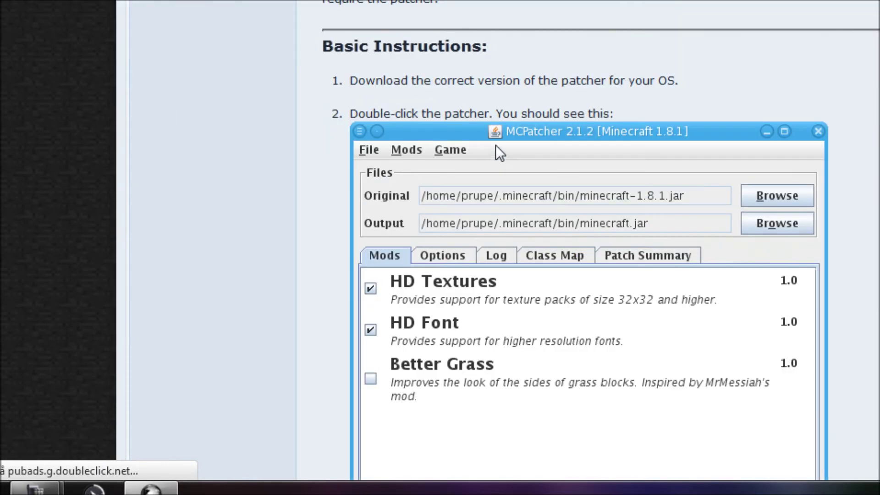
{"action": "scroll", "coordinate": [504, 137], "scroll_direction": "up", "scroll_amount": 3}
{"action": "scroll", "coordinate": [533, 133], "scroll_direction": "down", "scroll_amount": 15}
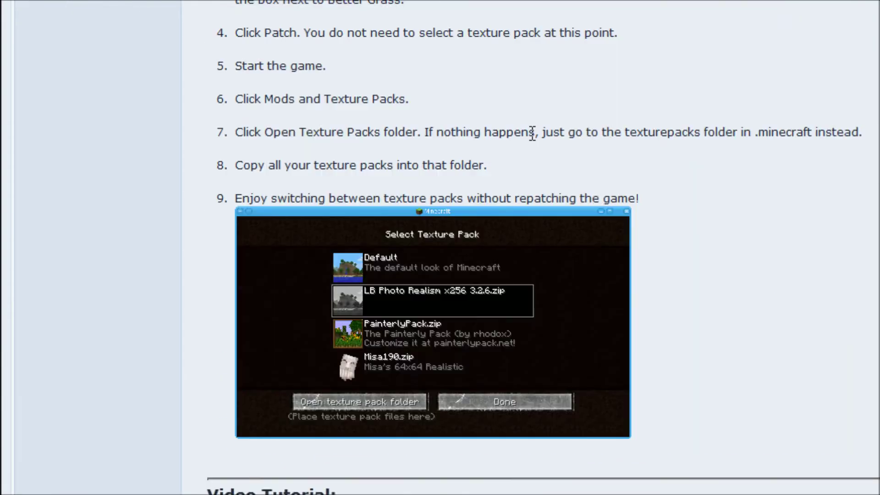
{"action": "scroll", "coordinate": [529, 138], "scroll_direction": "down", "scroll_amount": 6}
{"action": "scroll", "coordinate": [523, 151], "scroll_direction": "down", "scroll_amount": 2}
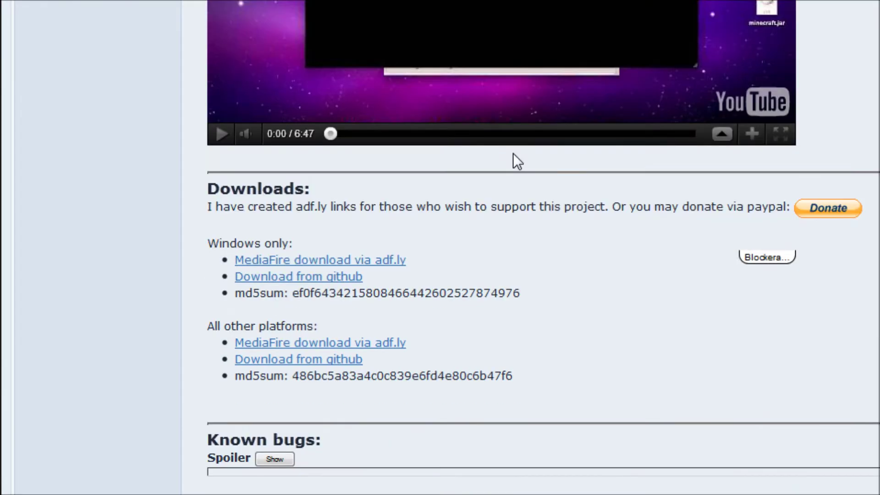
{"action": "left_click", "coordinate": [343, 266]}
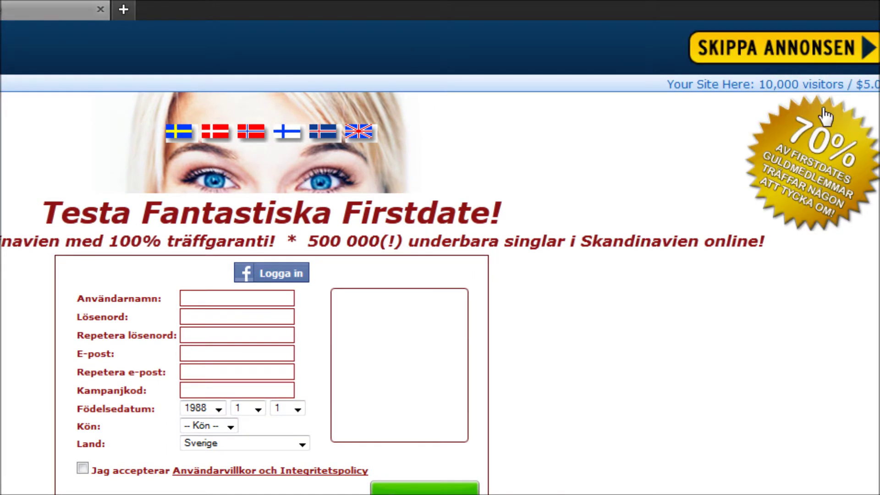
Skip the adf.ly ad, save mcpatcher-2.2.2.exe, then close the downloads list and MediaFire tab
{"action": "left_click", "coordinate": [810, 61]}
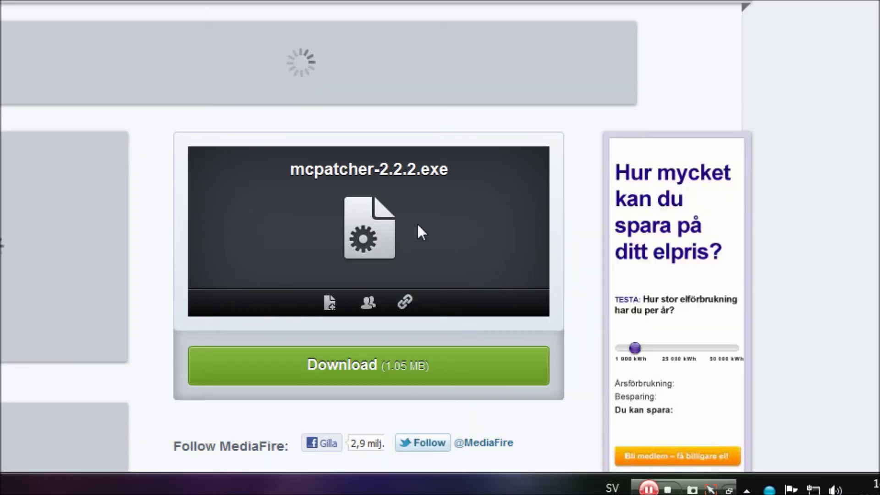
{"action": "left_click", "coordinate": [373, 367]}
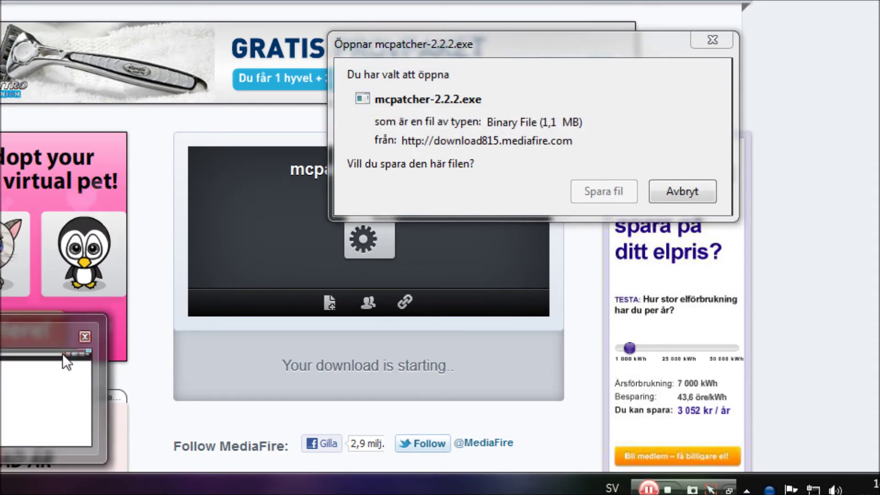
{"action": "left_click", "coordinate": [83, 336]}
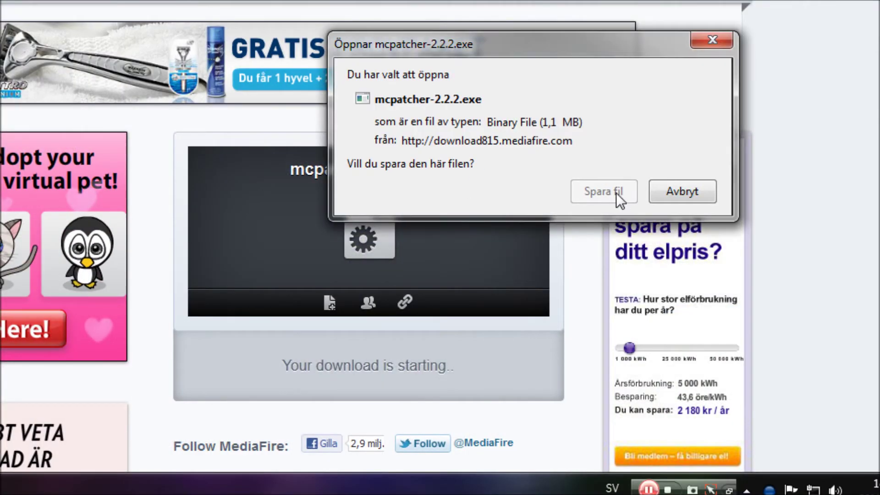
{"action": "left_click", "coordinate": [615, 189]}
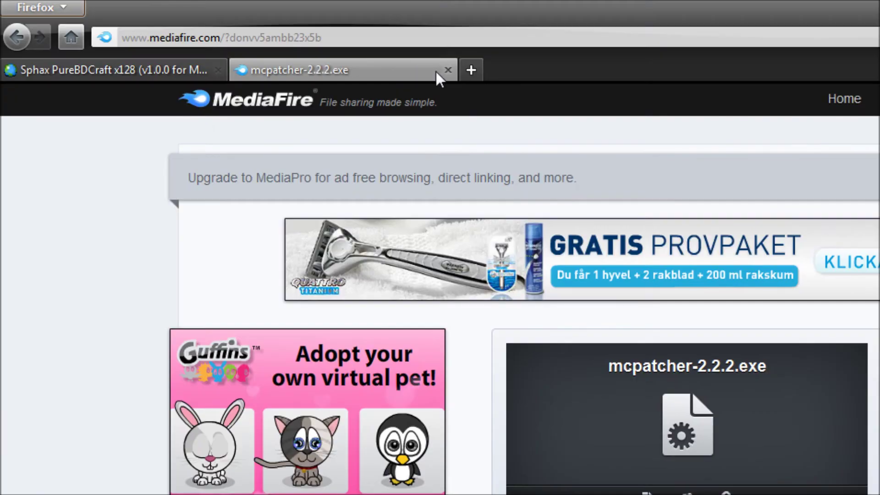
{"action": "left_click", "coordinate": [459, 69]}
{"action": "left_click", "coordinate": [448, 70]}
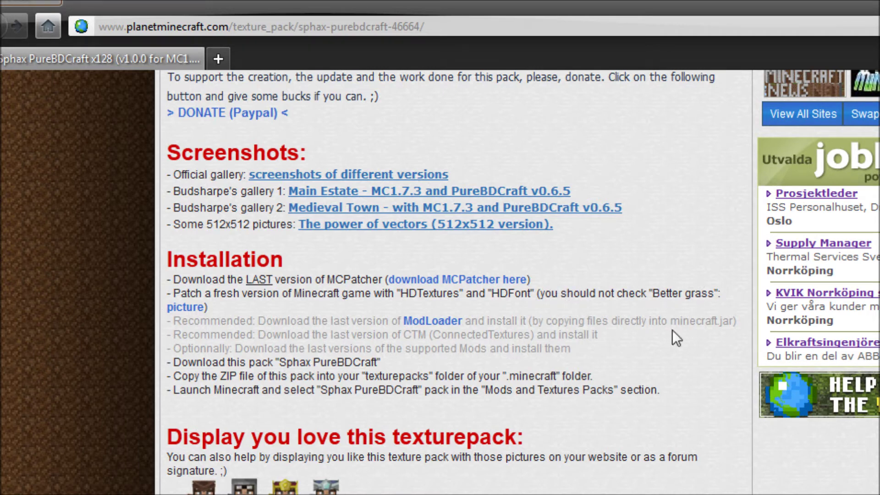
Skip the adf.ly ad, save the Sphax PureBDCraft 128x.zip, and close the ad tab
{"action": "scroll", "coordinate": [727, 370], "scroll_direction": "up", "scroll_amount": 9}
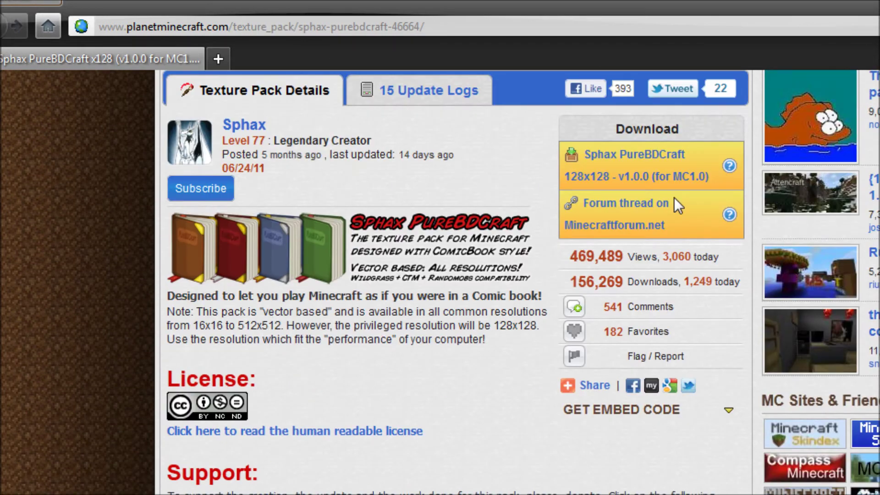
{"action": "scroll", "coordinate": [671, 188], "scroll_direction": "up", "scroll_amount": 2}
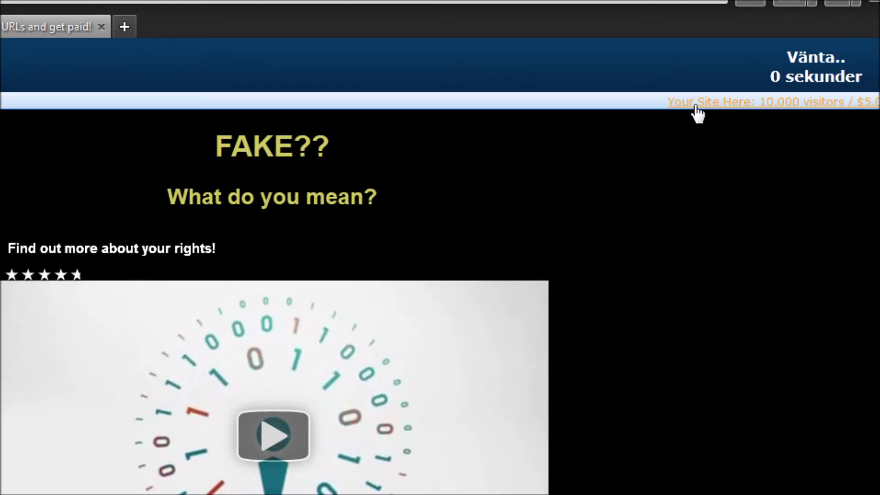
{"action": "left_click", "coordinate": [789, 78]}
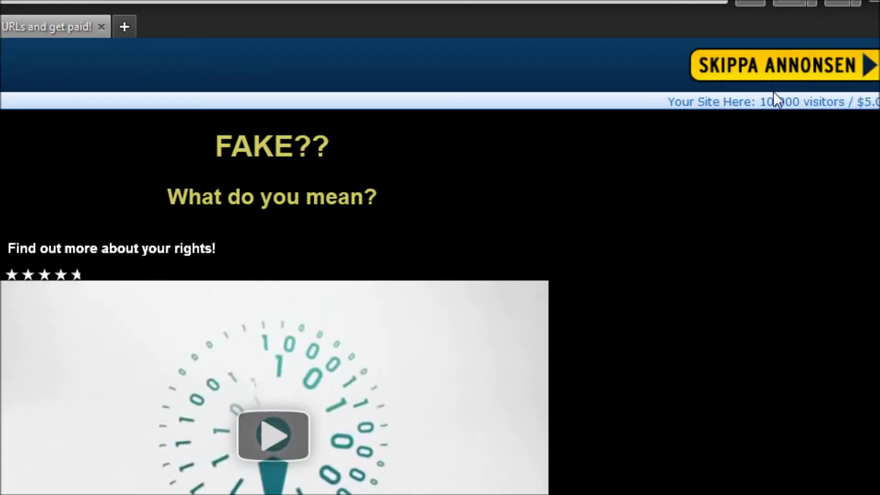
{"action": "left_click", "coordinate": [573, 468]}
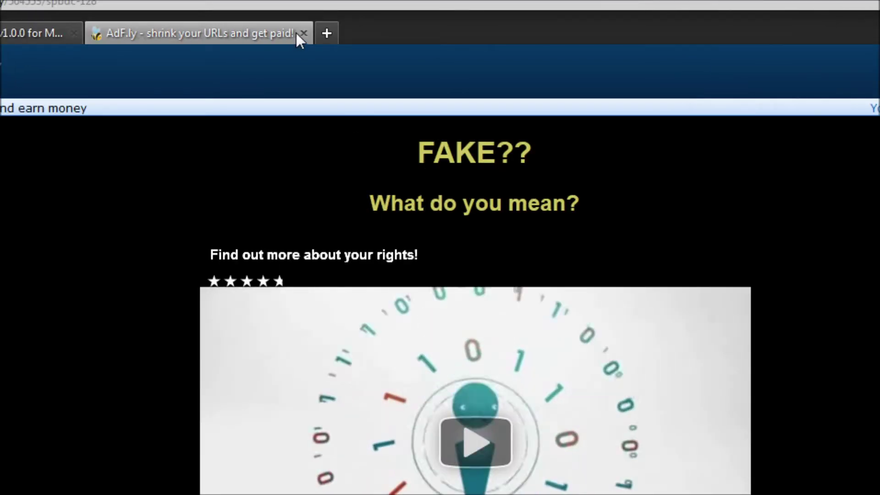
{"action": "left_click", "coordinate": [303, 33]}
Move the downloads window aside and launch mcpatcher-2.2.2.exe from the desktop
{"action": "scroll", "coordinate": [304, 279], "scroll_direction": "down", "scroll_amount": 10}
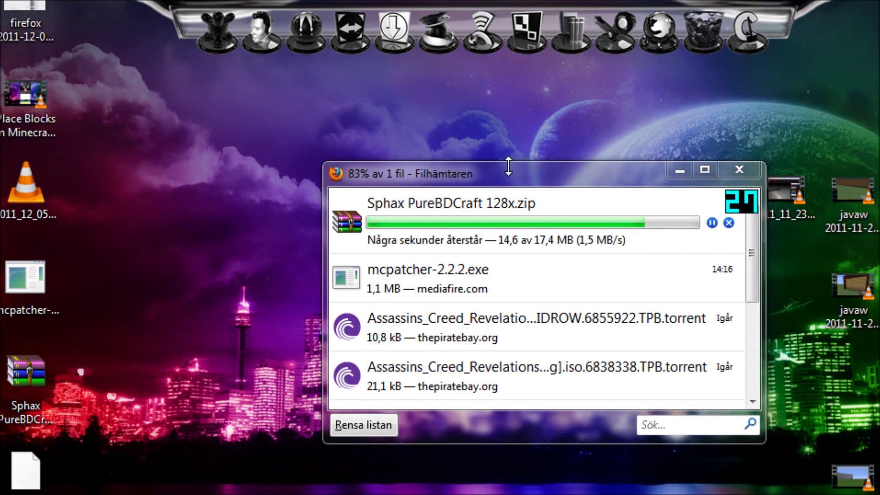
{"action": "left_click_drag", "start_coordinate": [511, 179], "coordinate": [463, 136]}
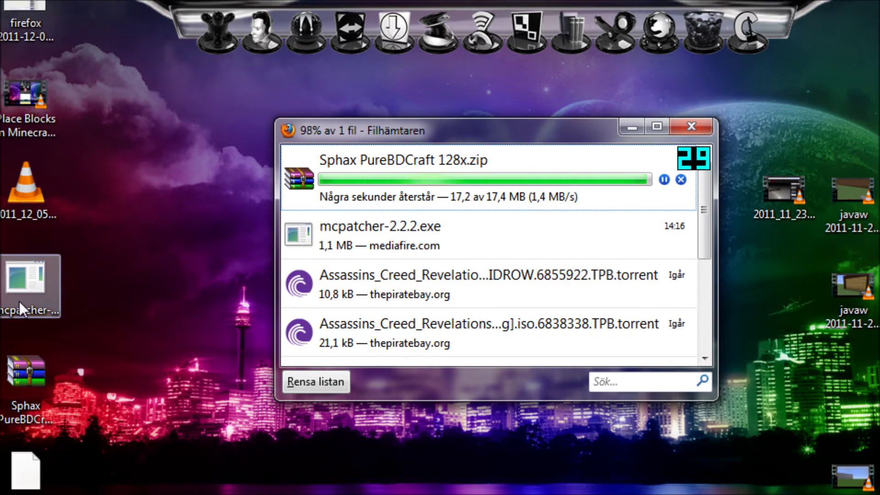
{"action": "mouse_move", "coordinate": [19, 301]}
{"action": "left_mouse_down"}
{"action": "mouse_move", "coordinate": [250, 233]}
{"action": "mouse_move", "coordinate": [230, 281]}
{"action": "left_mouse_up"}
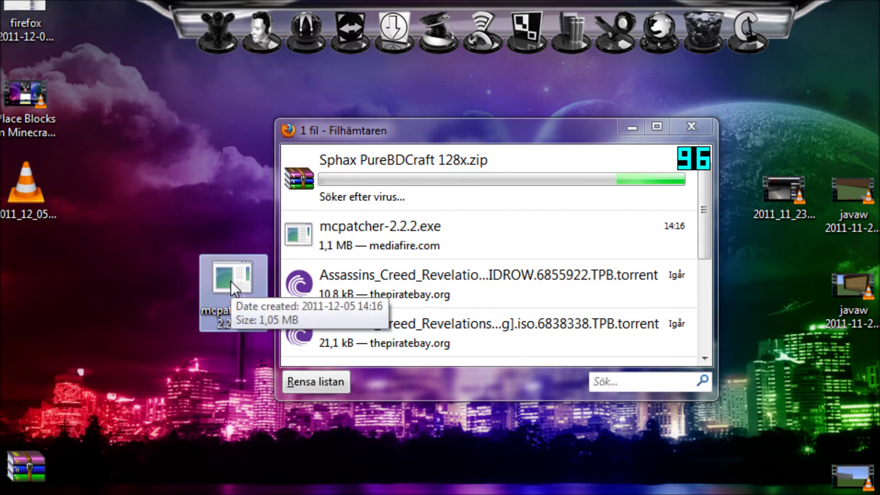
{"action": "double_click", "coordinate": [229, 282]}
Run the MCPatcher for Minecraft 1.0.0 and review its Options tab
{"action": "left_click", "coordinate": [522, 321]}
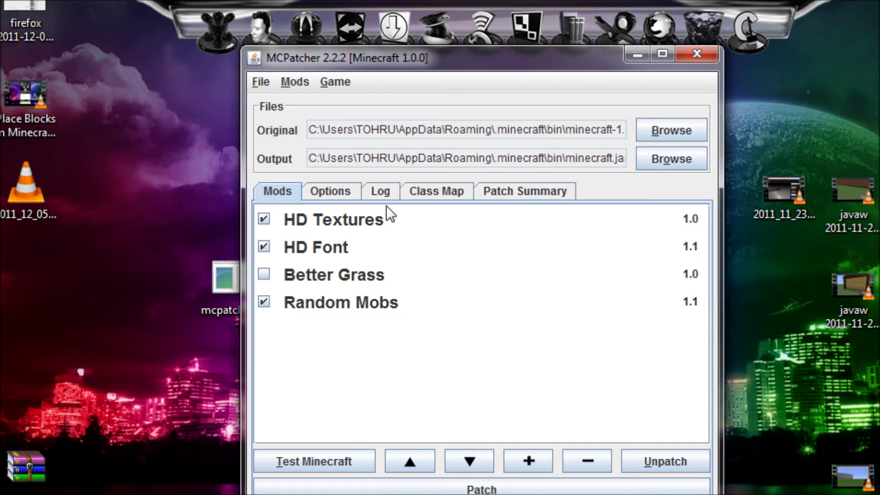
{"action": "left_click", "coordinate": [355, 190]}
{"action": "scroll", "coordinate": [556, 302], "scroll_direction": "down", "scroll_amount": 1}
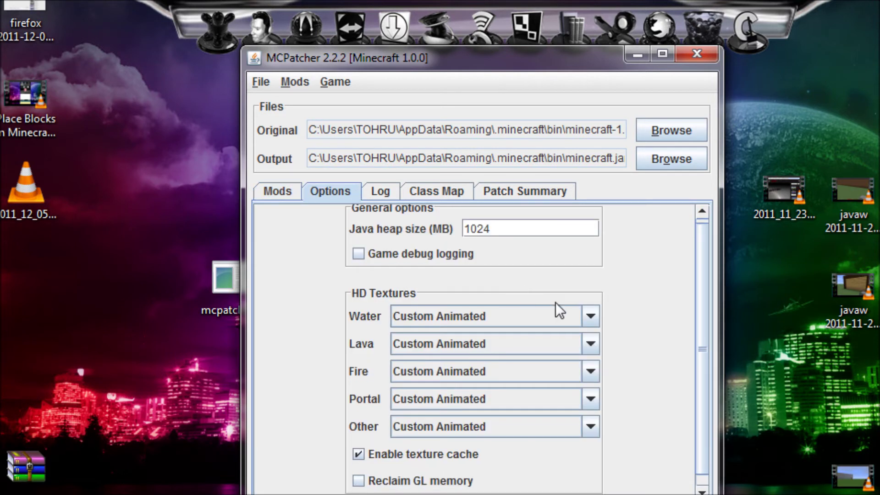
{"action": "scroll", "coordinate": [557, 303], "scroll_direction": "up", "scroll_amount": 1}
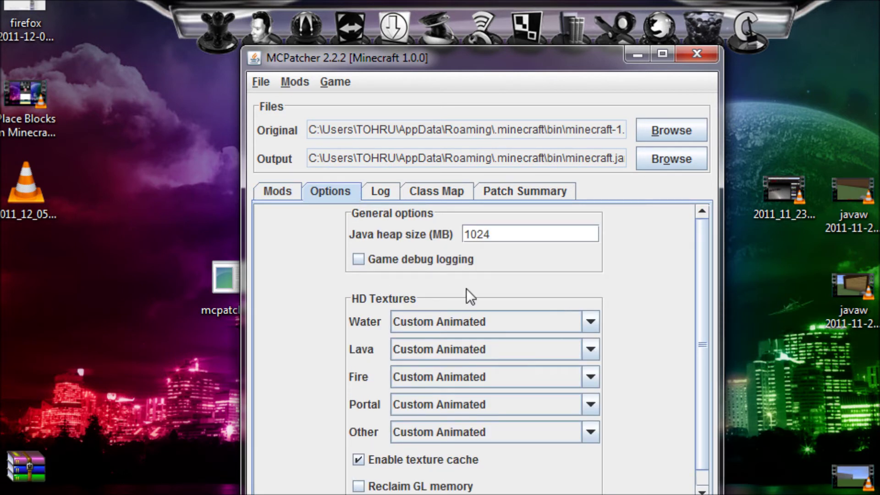
Check the Log, Class Map and Patch Summary tabs, then browse for the Original jar from Mods
{"action": "left_click", "coordinate": [381, 192]}
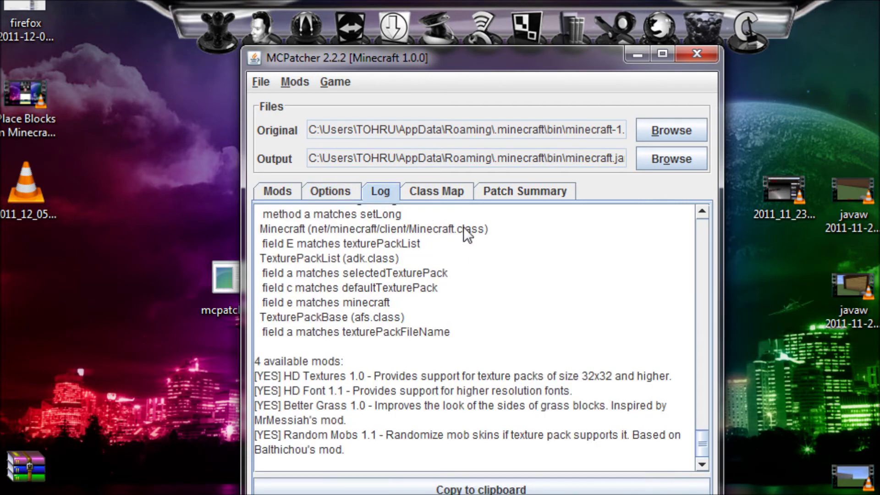
{"action": "left_click", "coordinate": [437, 194]}
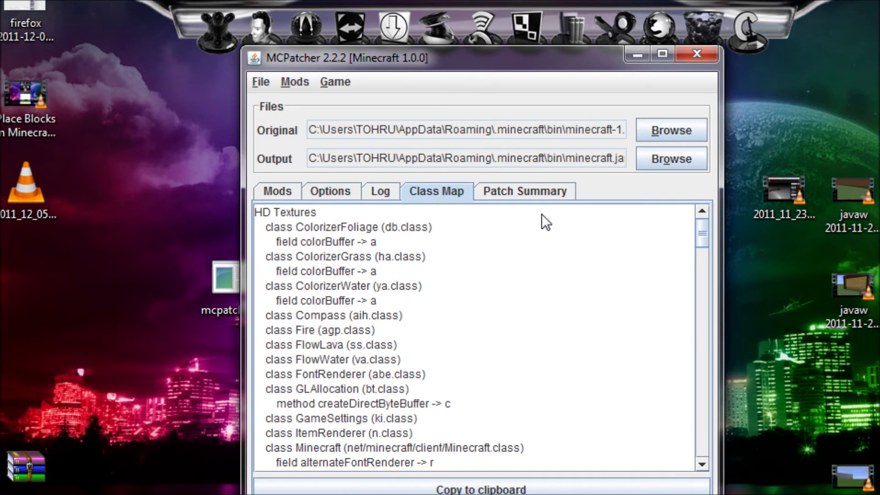
{"action": "left_click", "coordinate": [509, 194]}
{"action": "left_click", "coordinate": [271, 192]}
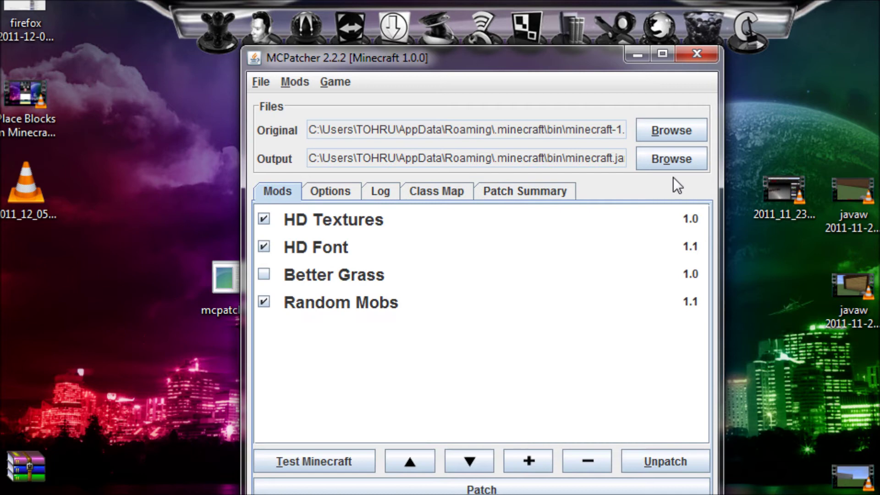
{"action": "left_click", "coordinate": [688, 137]}
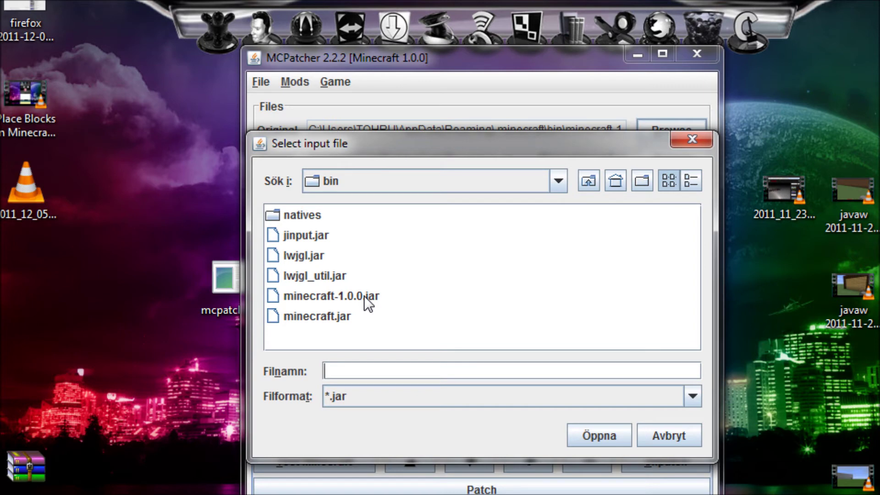
Pick minecraft-1.0.0.jar in the bin folder as MCPatcher's original file
{"action": "double_click", "coordinate": [334, 299]}
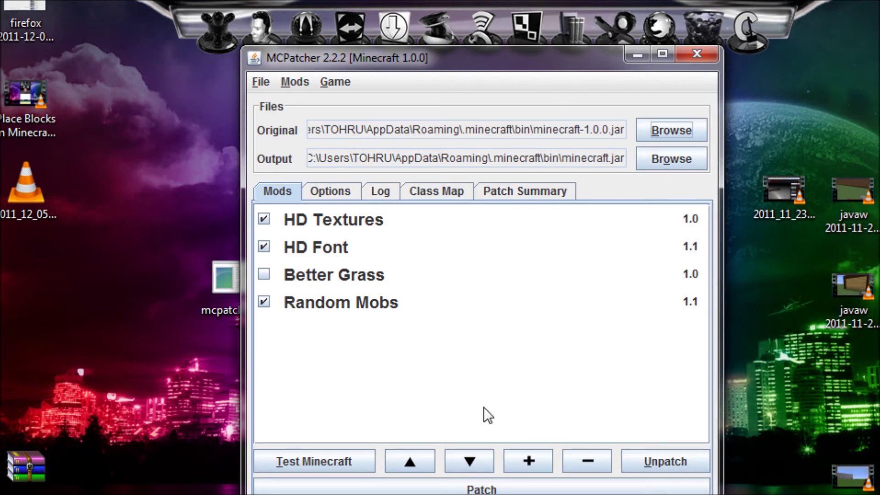
Close MCPatcher and delete the .VirtualBox folder from the user's home folder in C:\Users
{"action": "left_click", "coordinate": [685, 53]}
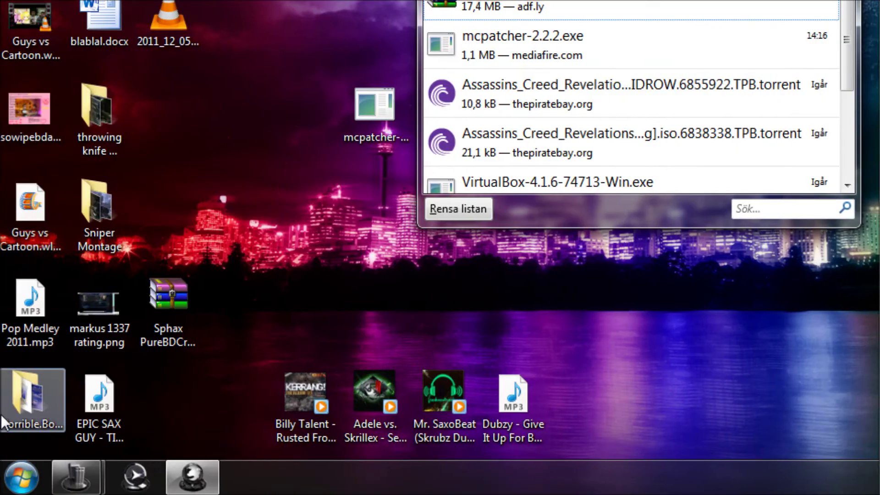
{"action": "left_click", "coordinate": [22, 477]}
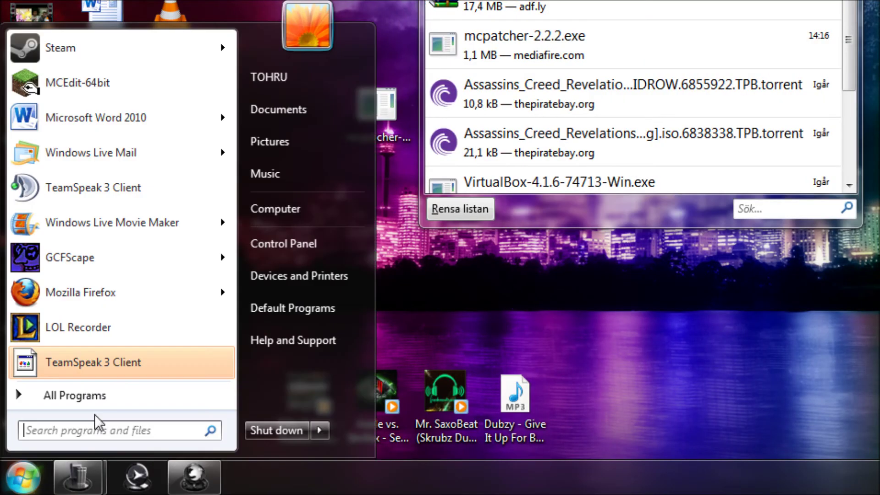
{"action": "left_click", "coordinate": [314, 219]}
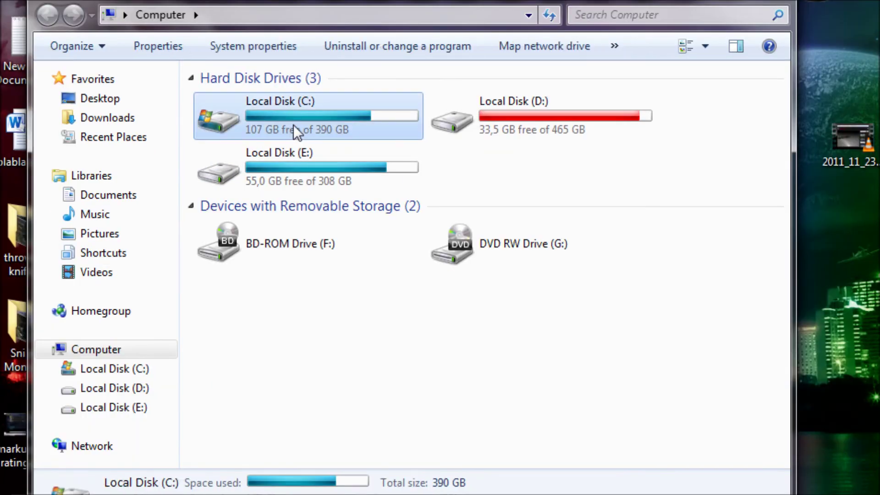
{"action": "double_click", "coordinate": [294, 128]}
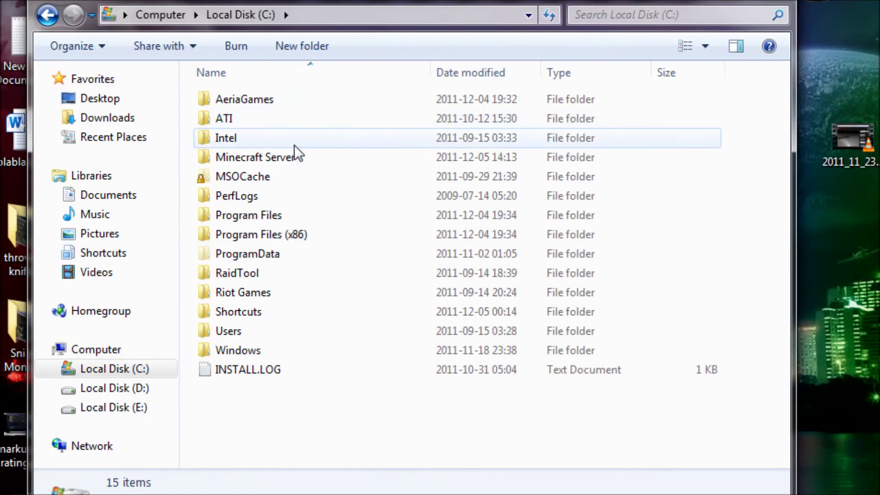
{"action": "left_click", "coordinate": [232, 333]}
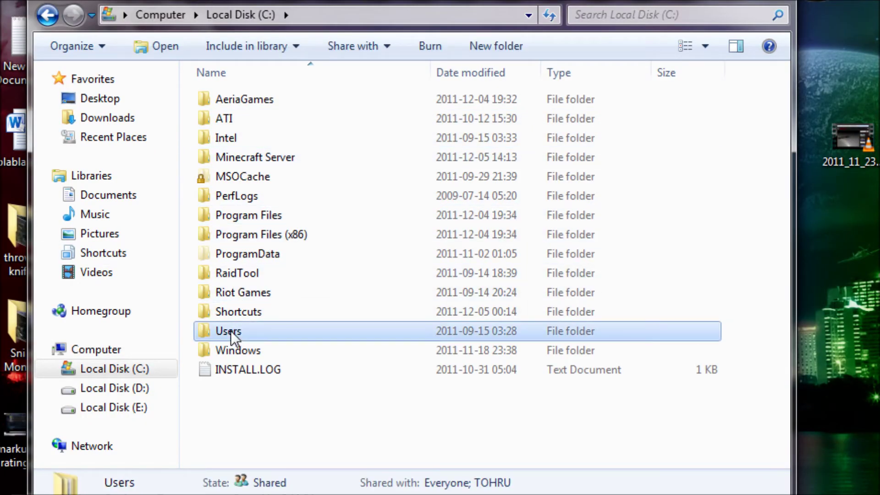
{"action": "double_click", "coordinate": [231, 333]}
{"action": "double_click", "coordinate": [243, 137]}
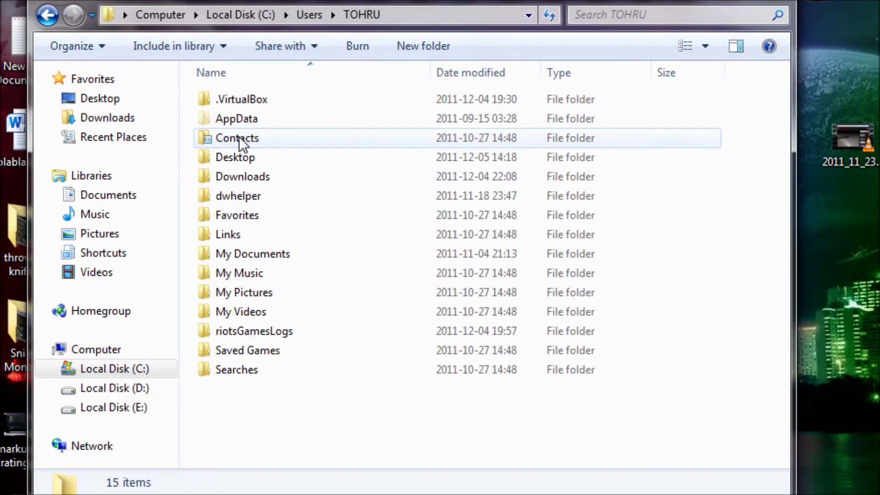
{"action": "left_click", "coordinate": [247, 101]}
{"action": "key", "text": "Delete"}
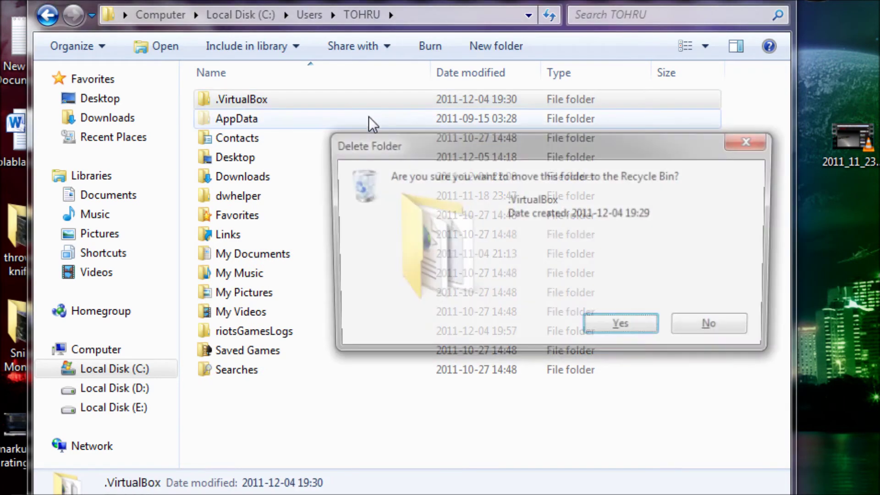
{"action": "left_click", "coordinate": [644, 326]}
Check that AppData\Roaming\.minecraft\bin holds minecraft.jar and minecraft-1.0.0.jar, then return to .minecraft
{"action": "left_click", "coordinate": [228, 101]}
{"action": "double_click", "coordinate": [227, 102]}
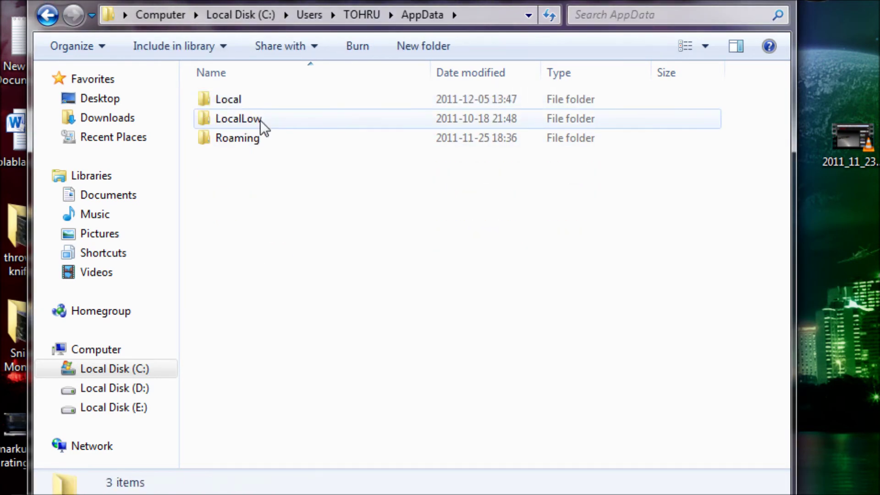
{"action": "double_click", "coordinate": [242, 138]}
{"action": "double_click", "coordinate": [252, 101]}
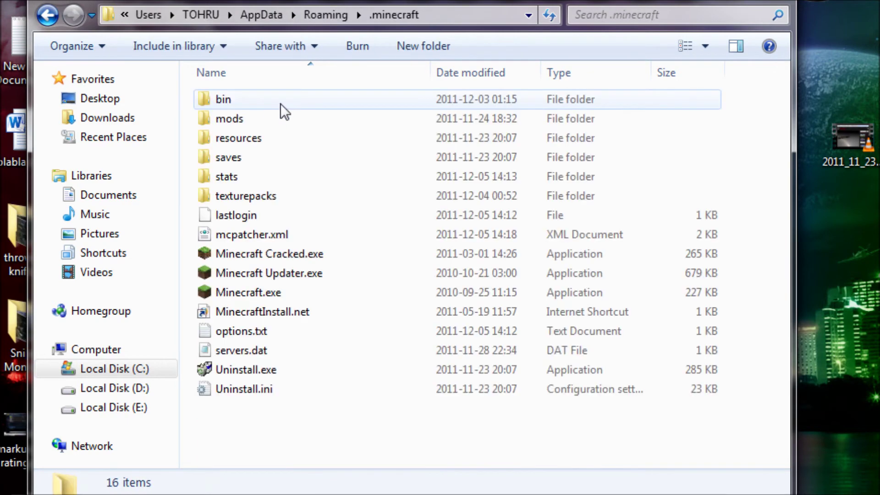
{"action": "double_click", "coordinate": [252, 101]}
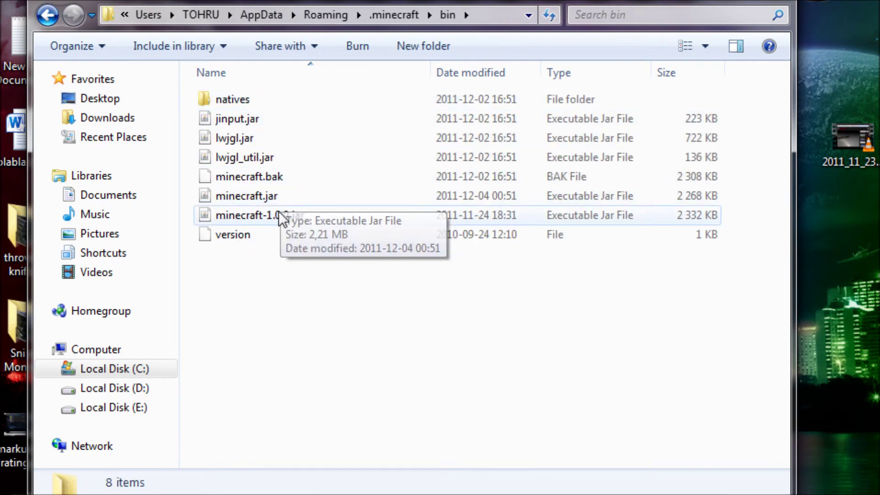
{"action": "left_click", "coordinate": [272, 196]}
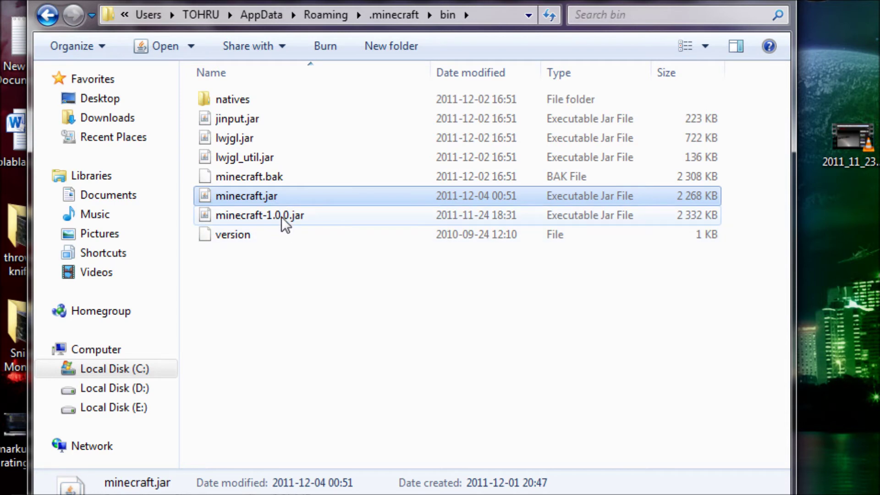
{"action": "left_click", "coordinate": [282, 217]}
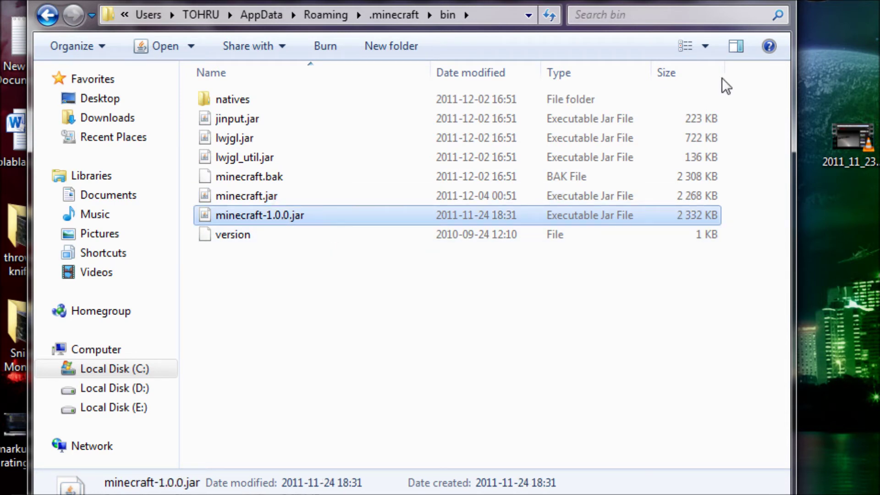
{"action": "left_click", "coordinate": [54, 8]}
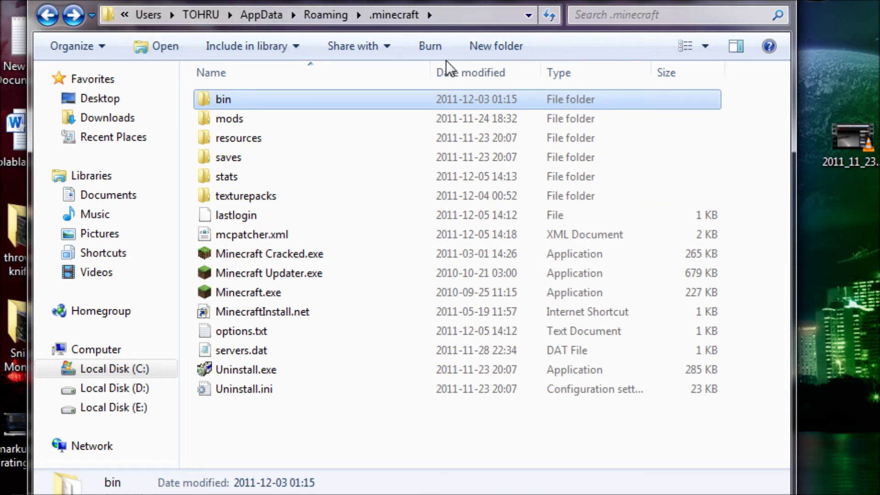
Verify 'Show hidden files, folders, and drives' in Folder Options' View tab, then close Control Panel
{"action": "key", "text": "super"}
{"action": "left_click", "coordinate": [213, 370]}
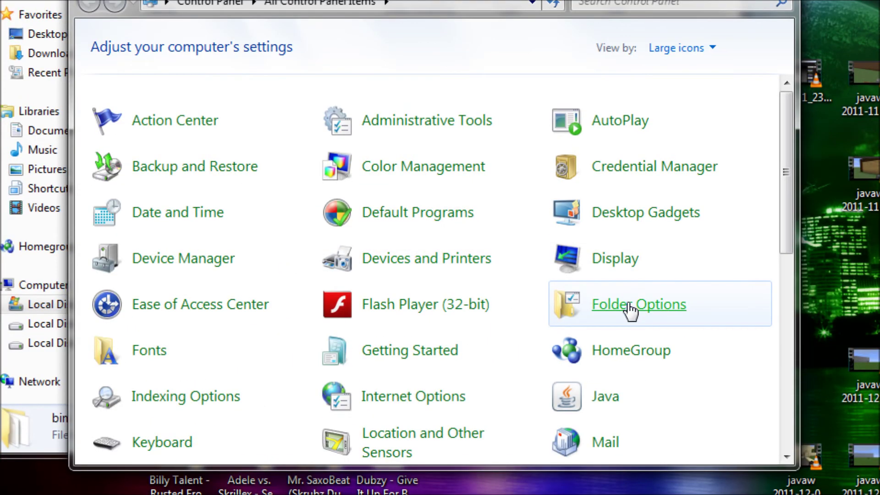
{"action": "left_click", "coordinate": [631, 312]}
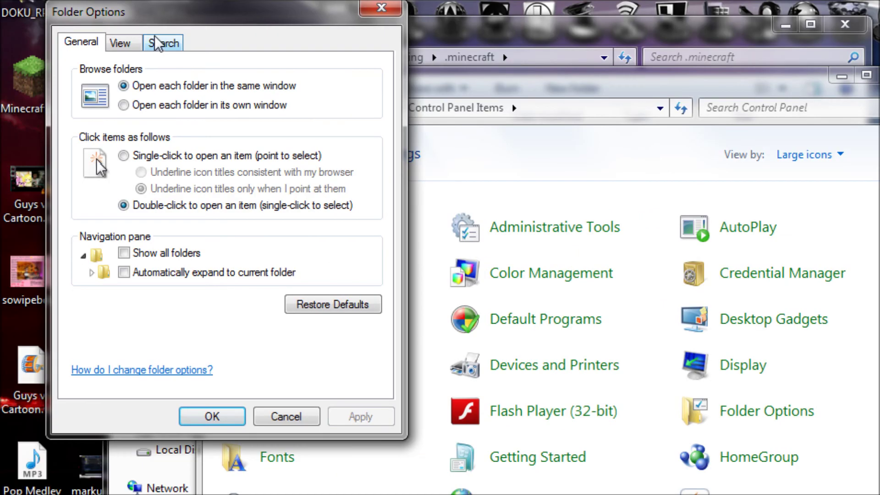
{"action": "left_click", "coordinate": [161, 41]}
{"action": "left_click", "coordinate": [115, 43]}
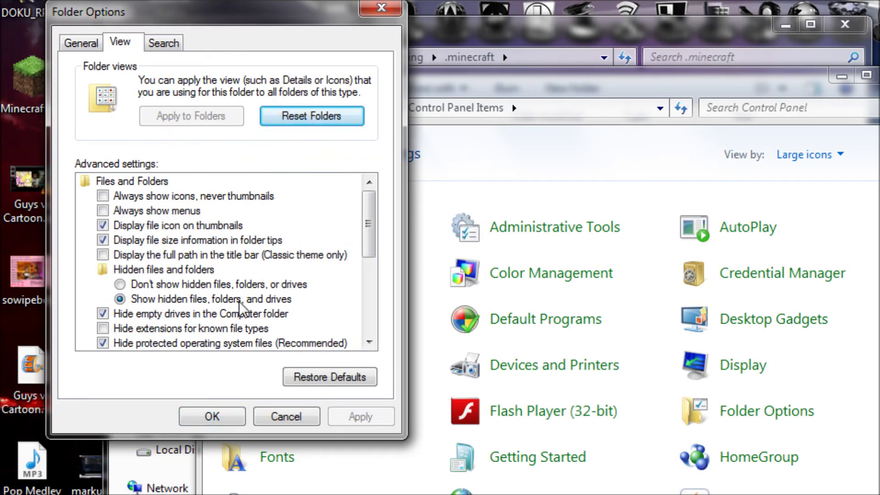
{"action": "left_click", "coordinate": [219, 417]}
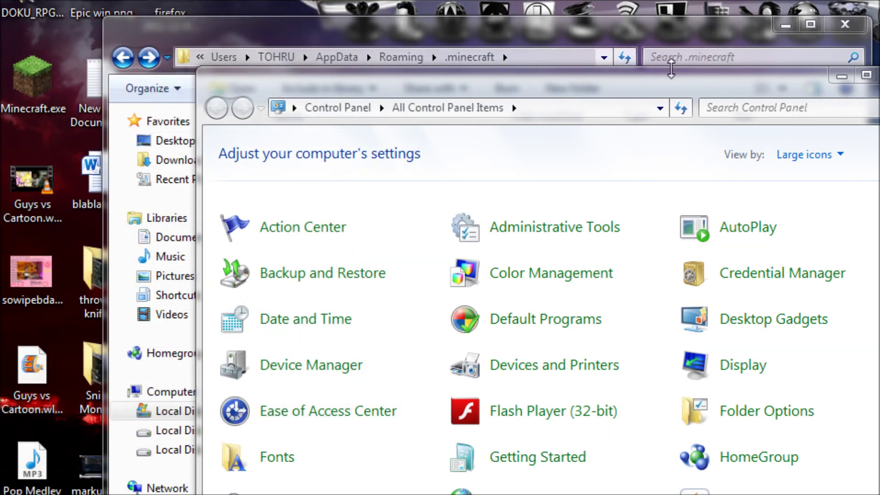
{"action": "key", "text": "alt+F4"}
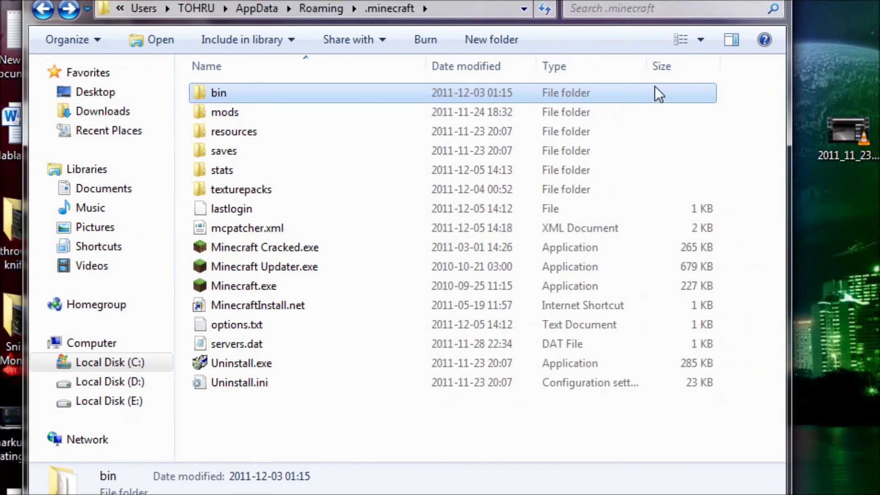
Move the desktop's Sphax PureBDCraft 128x.zip into texturepacks, replacing the older copy
{"action": "double_click", "coordinate": [254, 184]}
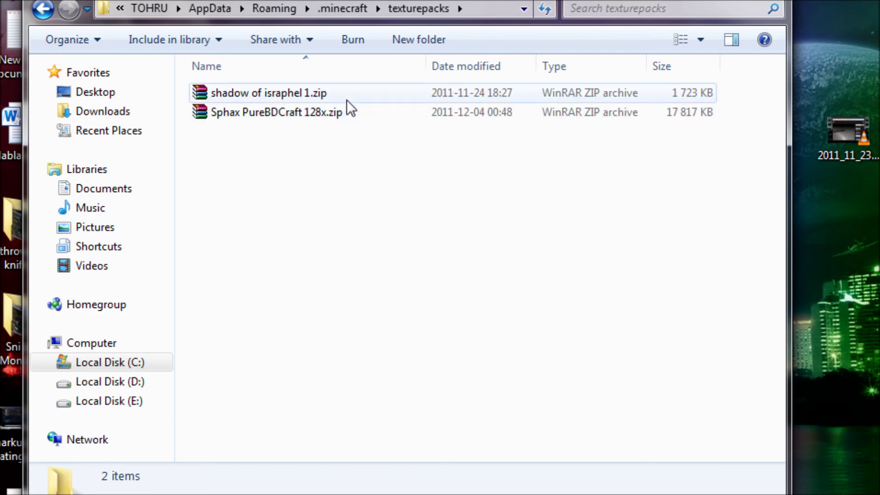
{"action": "left_click_drag", "start_coordinate": [412, 1], "coordinate": [667, 0]}
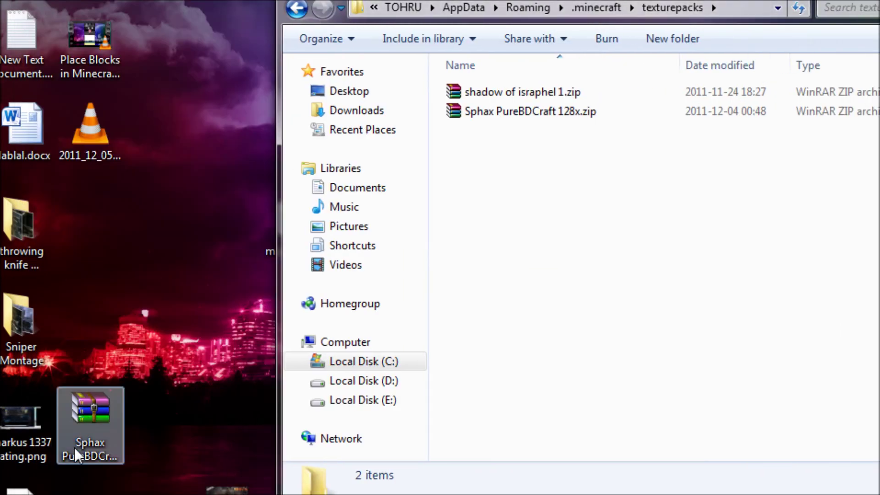
{"action": "left_click_drag", "start_coordinate": [113, 429], "coordinate": [578, 252]}
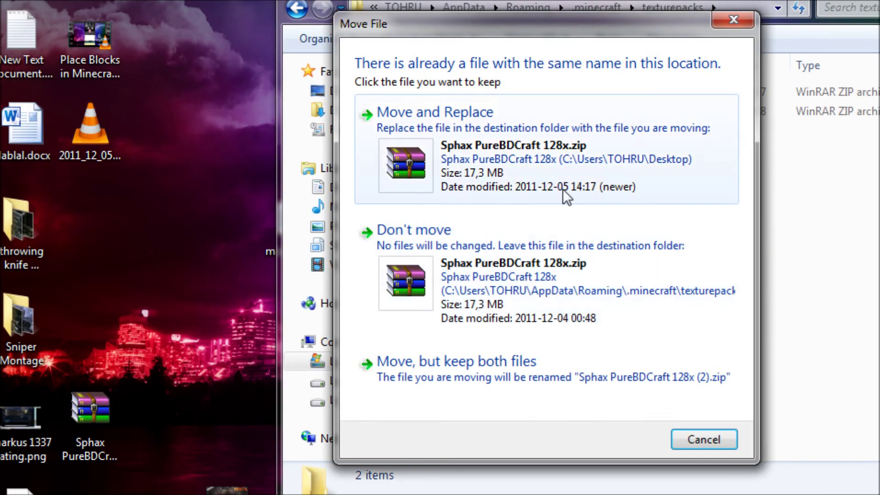
{"action": "left_click", "coordinate": [560, 189]}
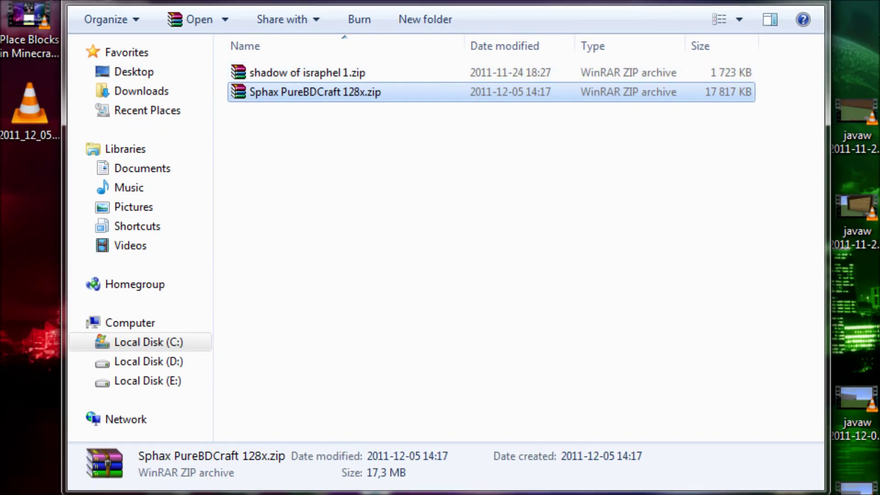
{"action": "key", "text": "alt+F4"}
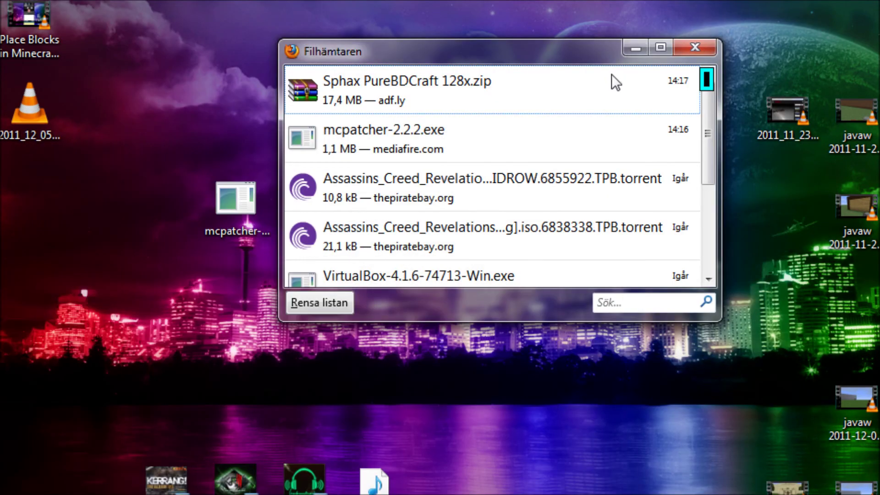
Launch MinecraftSP.exe from the Shortcuts folder and enter the Minecraft 1.0.0 game
{"action": "left_click", "coordinate": [695, 47]}
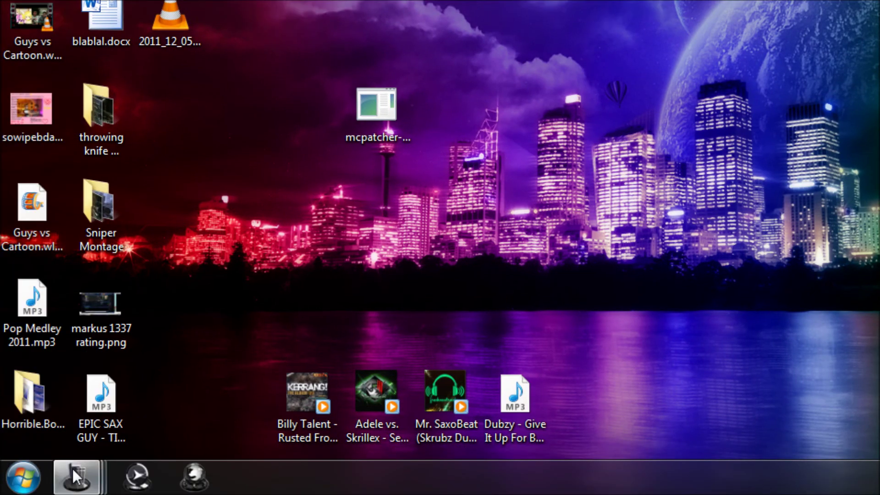
{"action": "mouse_move", "coordinate": [73, 472]}
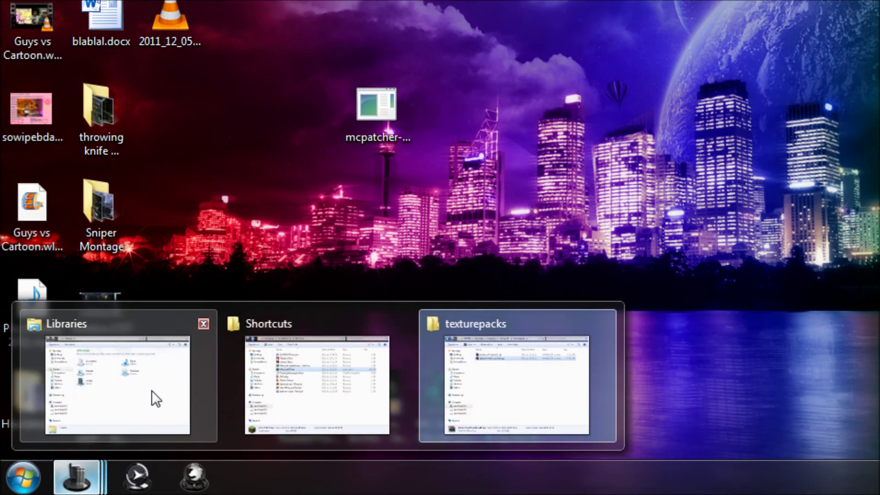
{"action": "left_click", "coordinate": [375, 356]}
{"action": "double_click", "coordinate": [300, 32]}
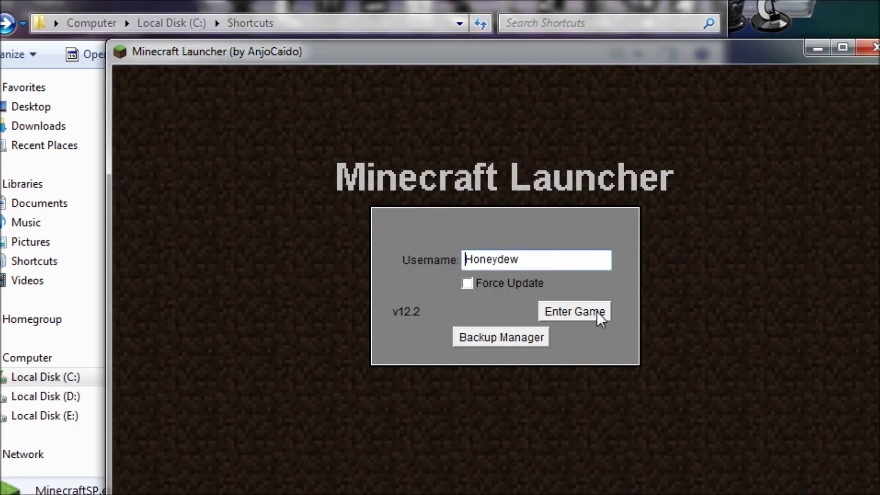
{"action": "left_click", "coordinate": [597, 312]}
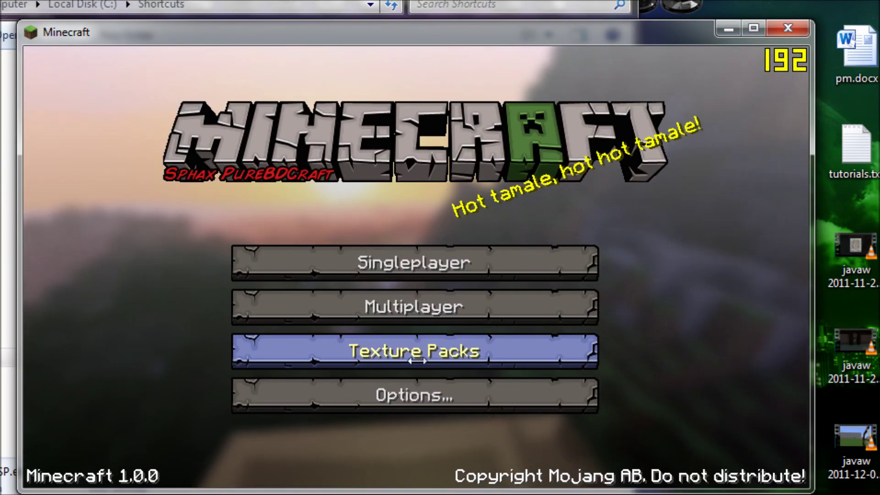
Compare the shadow of israphel 1.zip and Default packs, then settle on Sphax PureBDCraft 128x.zip
{"action": "left_click", "coordinate": [415, 360]}
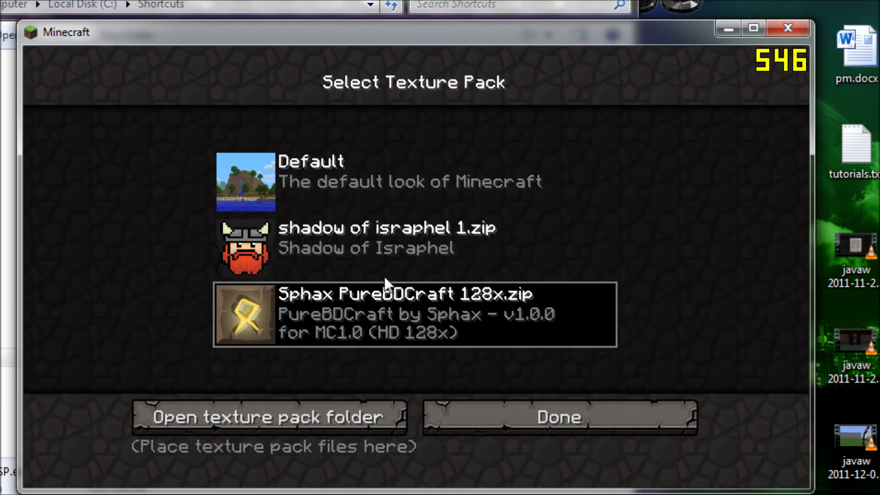
{"action": "left_click", "coordinate": [289, 257]}
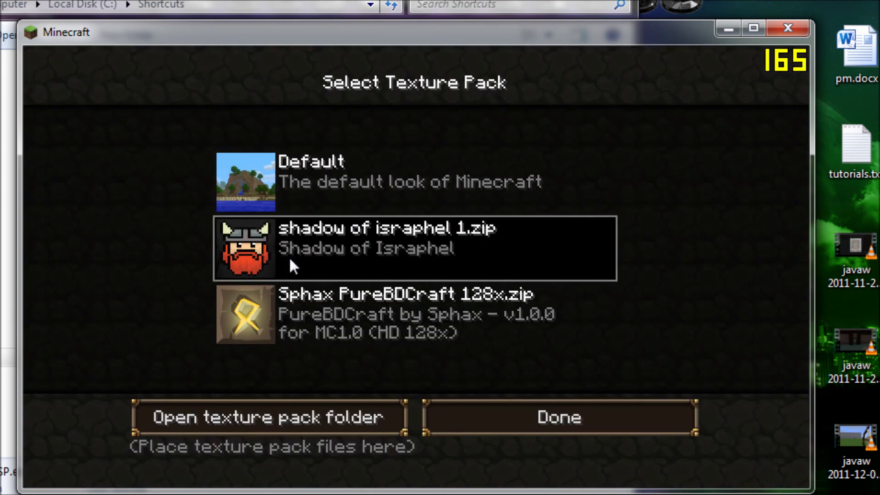
{"action": "left_click", "coordinate": [303, 172]}
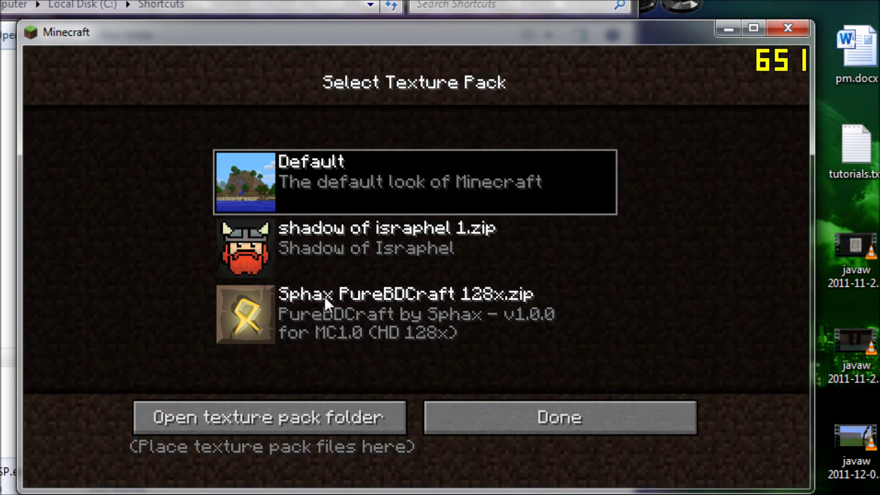
{"action": "left_click", "coordinate": [515, 307]}
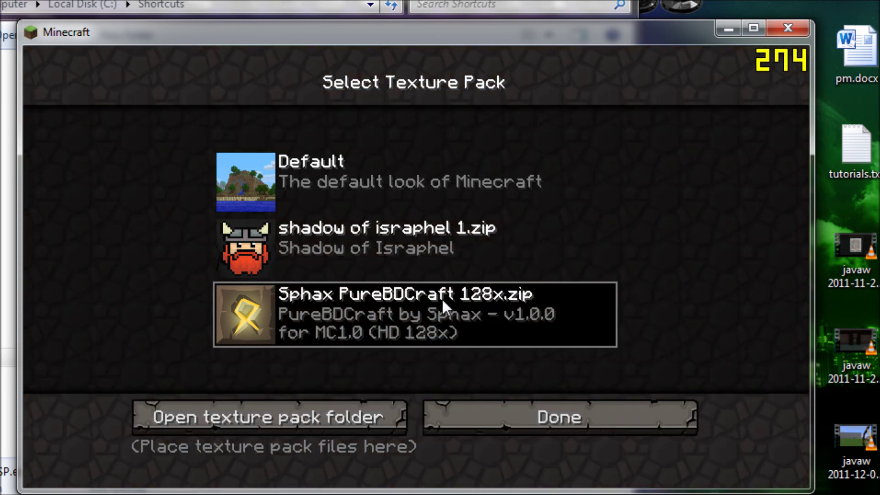
{"action": "left_click", "coordinate": [398, 241]}
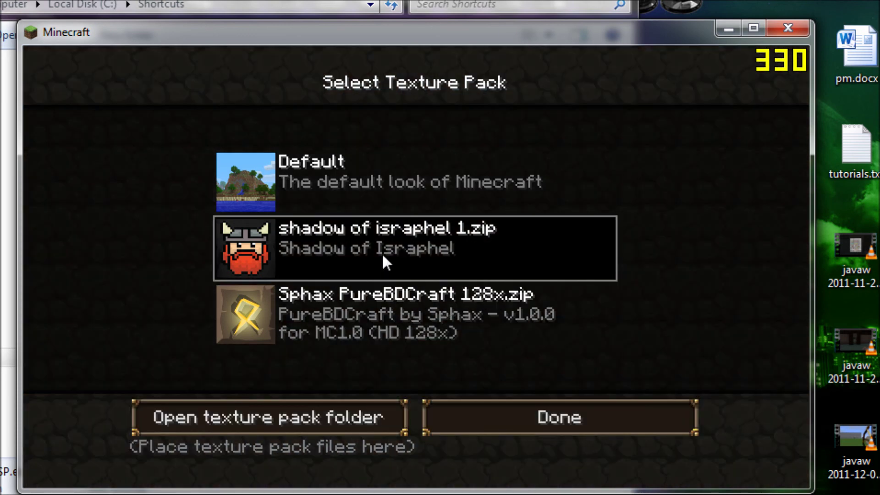
{"action": "left_click", "coordinate": [378, 193]}
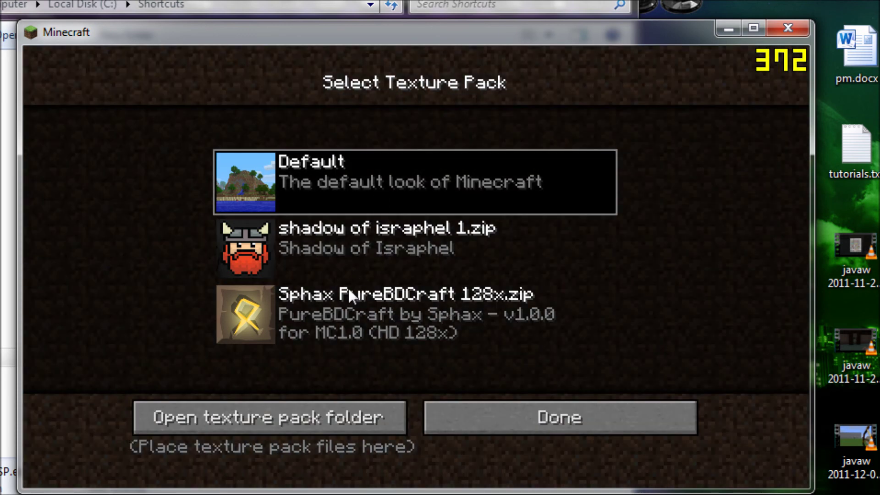
{"action": "left_click", "coordinate": [327, 319]}
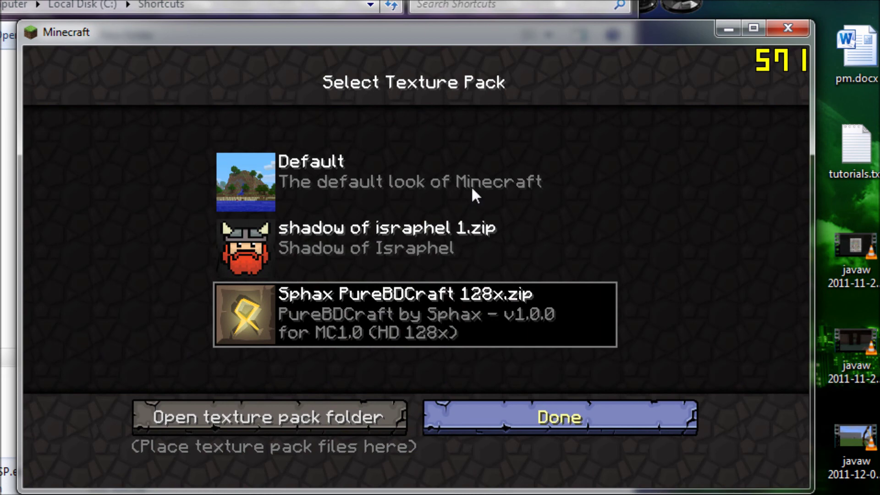
{"action": "key", "text": "Escape"}
Open Singleplayer, cancel the new world setup, and close the Minecraft window
{"action": "left_click", "coordinate": [477, 260]}
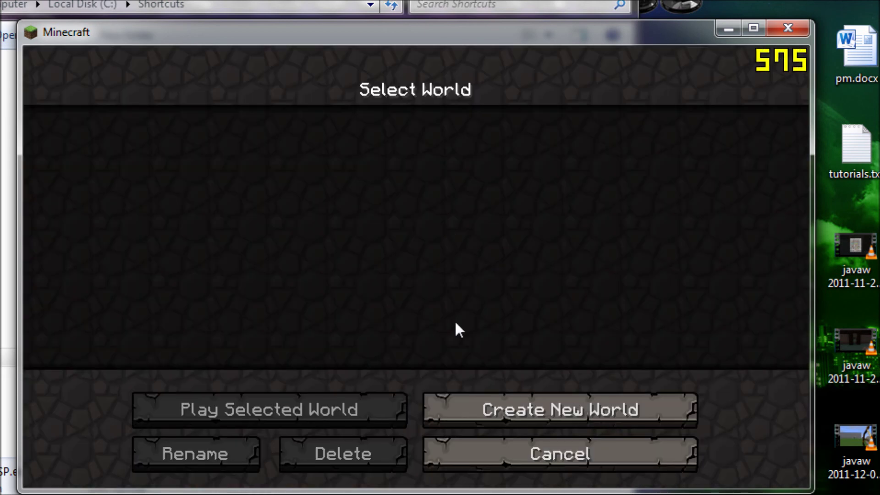
{"action": "left_click", "coordinate": [527, 409]}
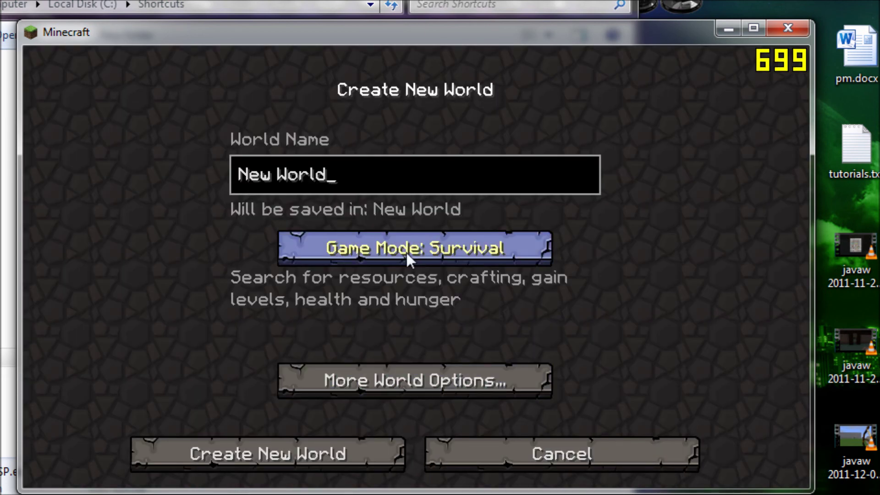
{"action": "left_click", "coordinate": [564, 455]}
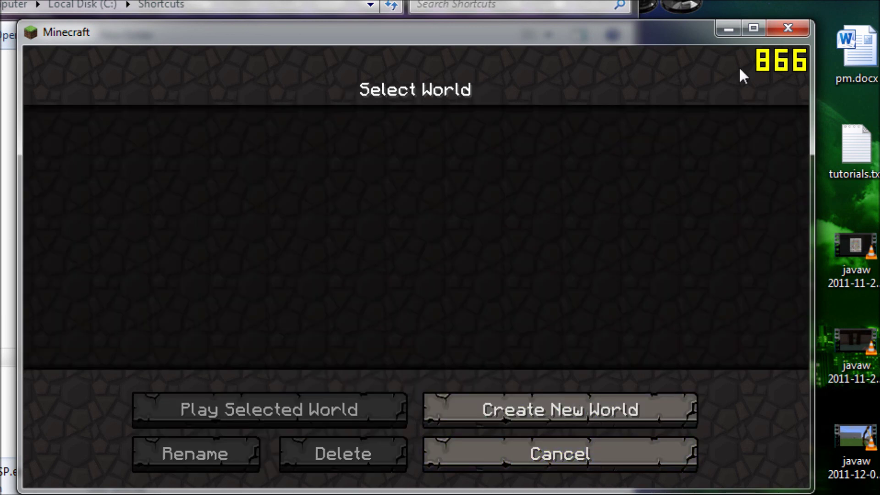
{"action": "left_click", "coordinate": [791, 24]}
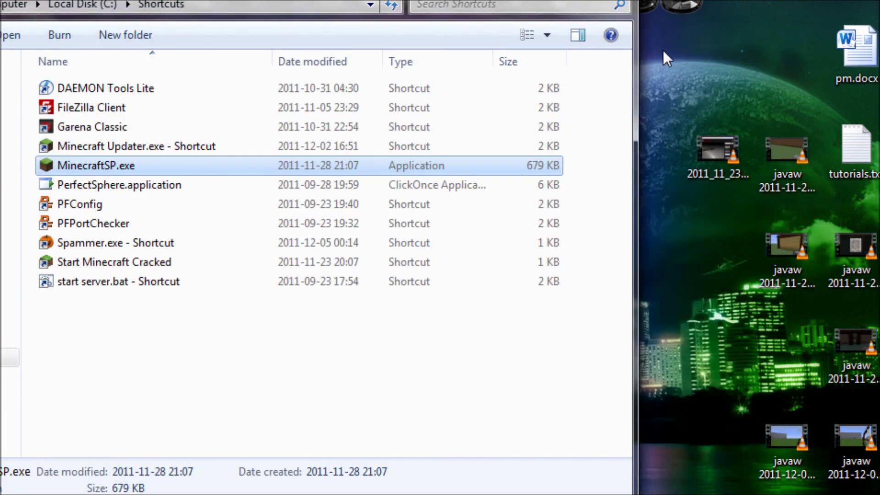